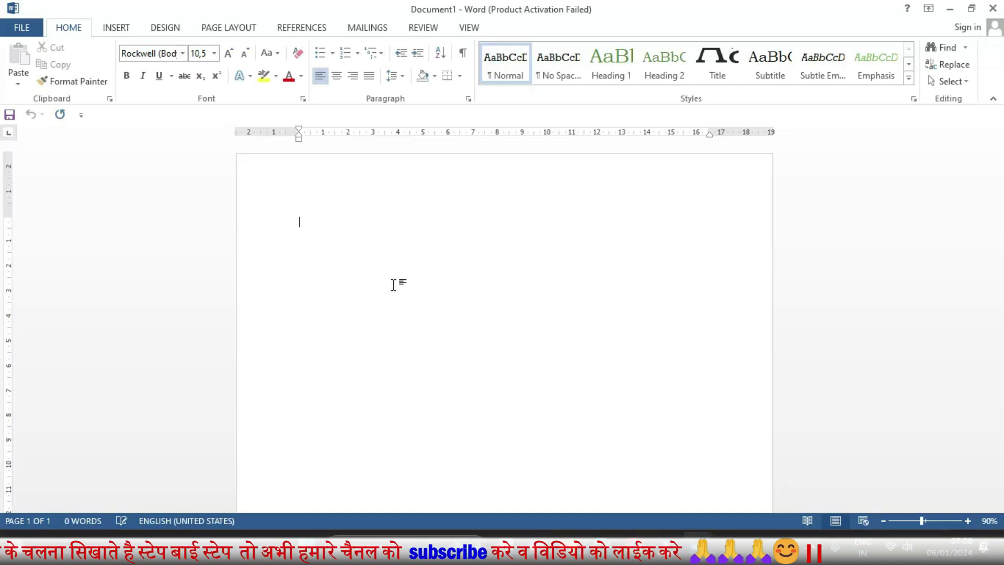
Set a custom paper size of 3,5" wide by 2" high
{"action": "left_click", "coordinate": [237, 31]}
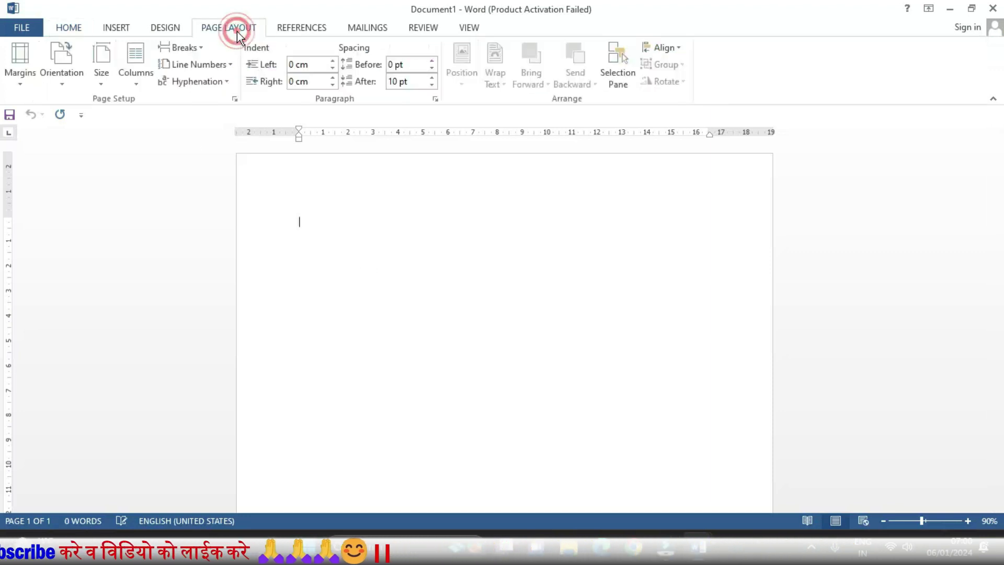
{"action": "left_click", "coordinate": [102, 79]}
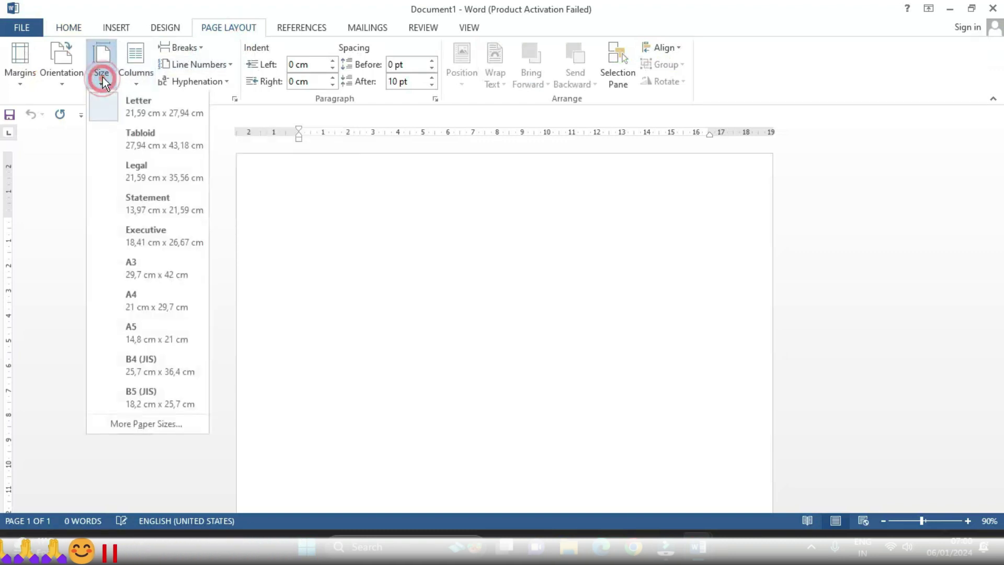
{"action": "left_click", "coordinate": [137, 422]}
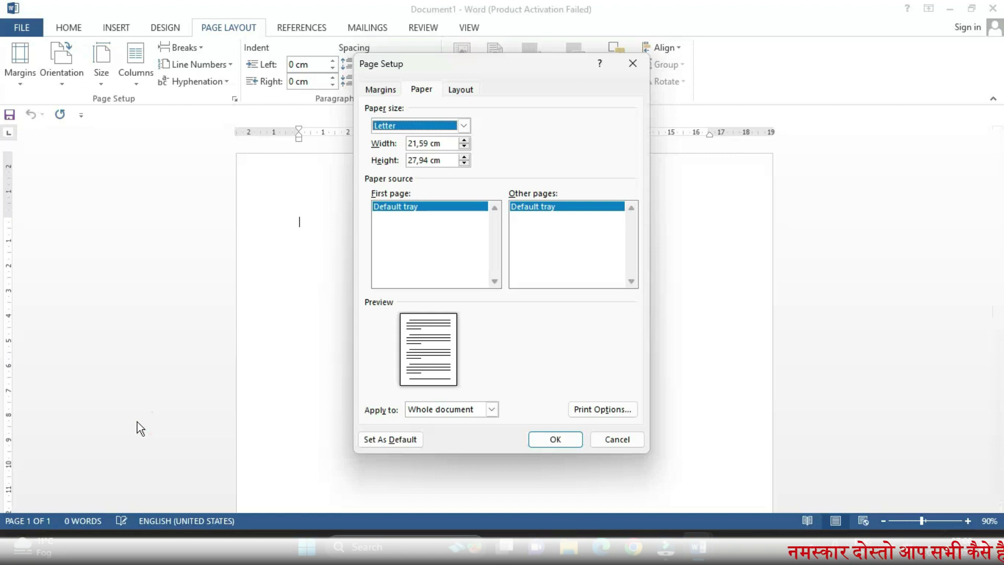
{"action": "left_click", "coordinate": [430, 143]}
{"action": "double_click", "coordinate": [430, 143]}
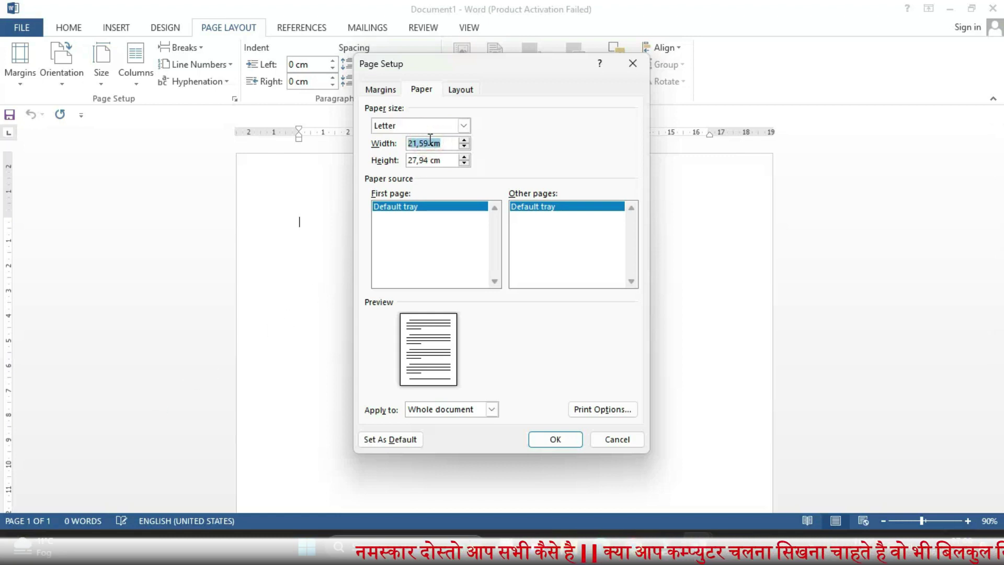
{"action": "type", "text": "3"}
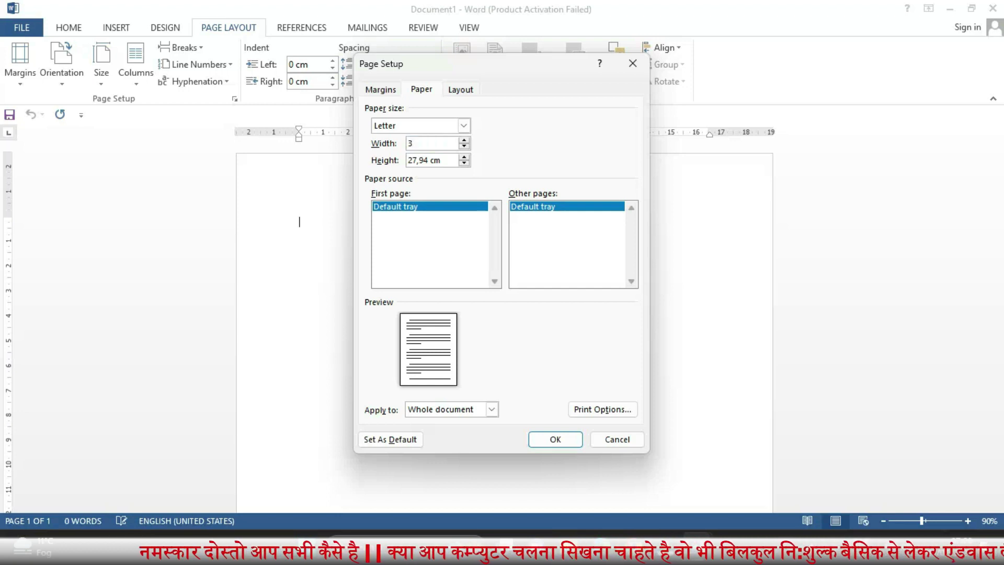
{"action": "type", "text": ",5\""}
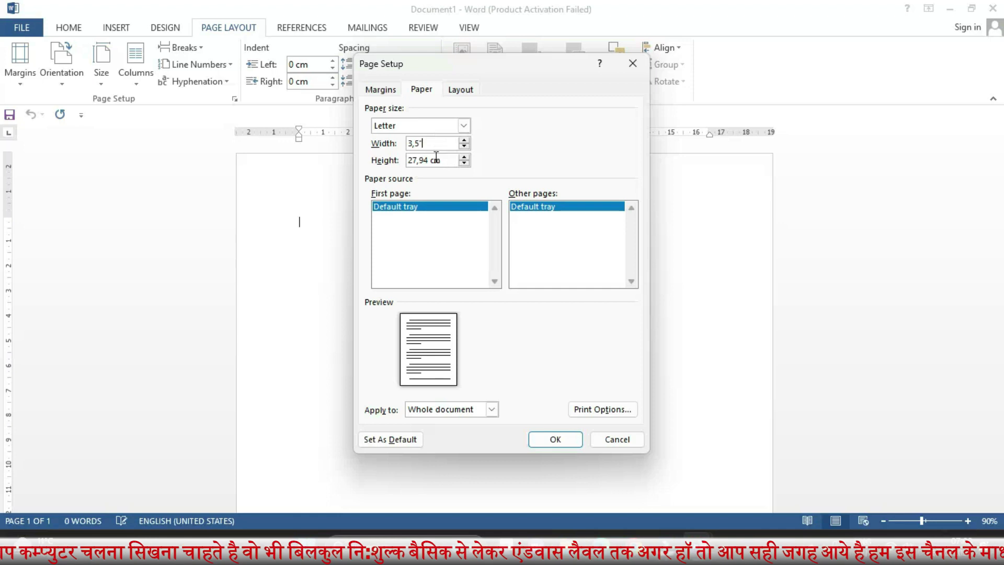
{"action": "key", "text": "Tab"}
{"action": "type", "text": "2"}
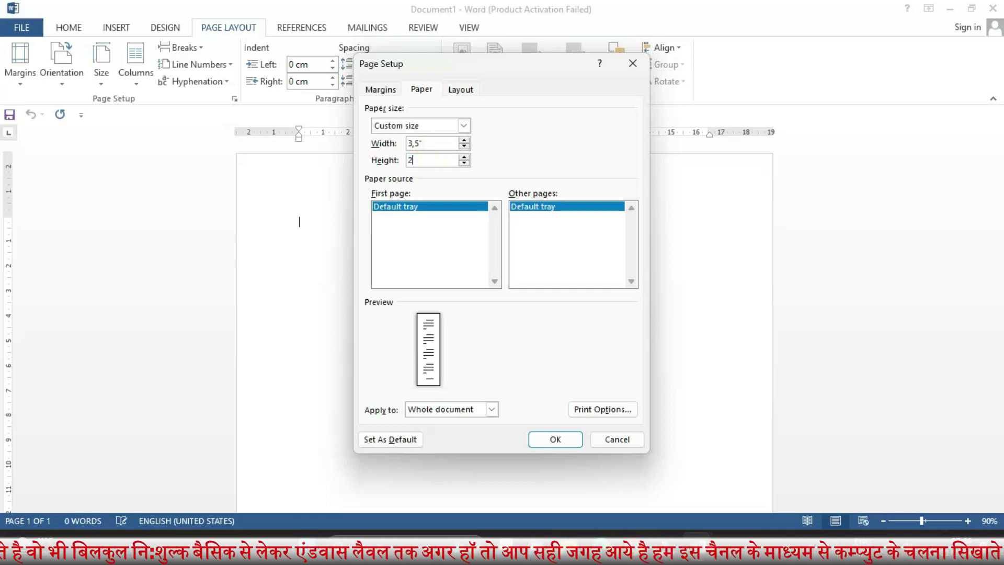
Set all four page margins to 0 and zoom the card view to 140%
{"action": "left_click", "coordinate": [380, 88]}
{"action": "left_click_drag", "start_coordinate": [421, 125], "coordinate": [449, 125]}
{"action": "type", "text": "0"}
{"action": "key", "text": "Tab"}
{"action": "type", "text": "0"}
{"action": "key", "text": "Tab"}
{"action": "type", "text": "0"}
{"action": "key", "text": "Tab"}
{"action": "type", "text": "0"}
{"action": "key", "text": "Tab"}
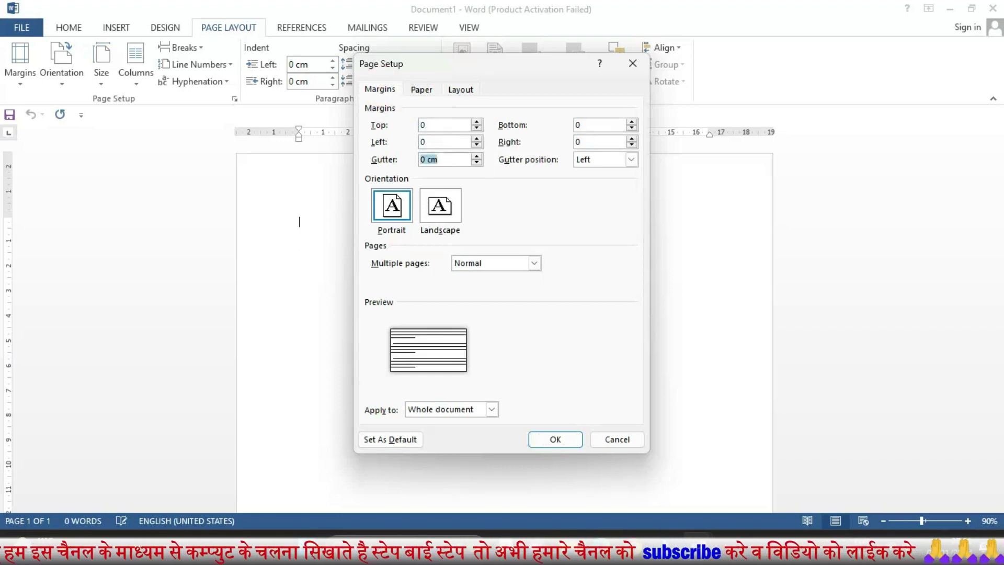
{"action": "left_click", "coordinate": [556, 442]}
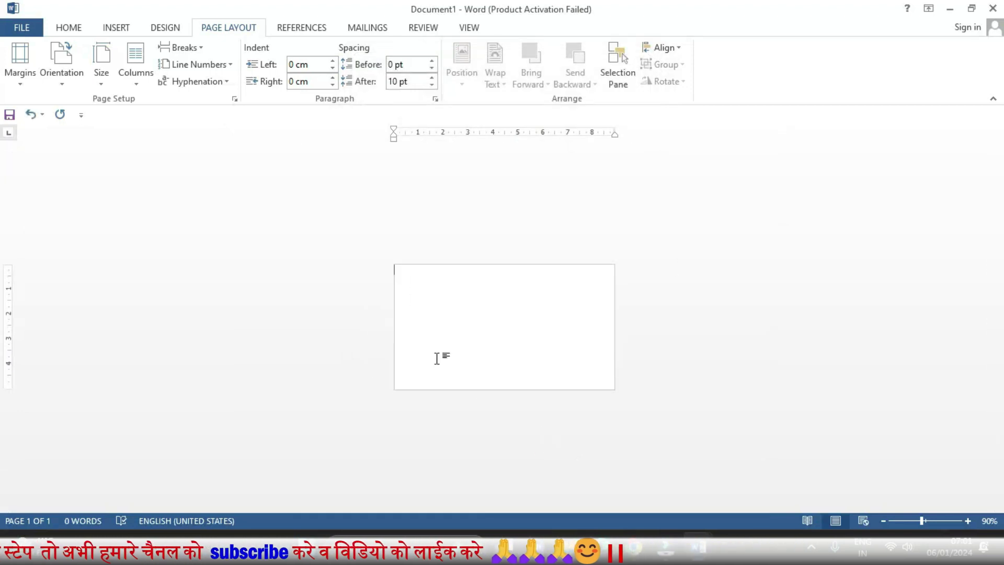
{"action": "left_click", "coordinate": [934, 521]}
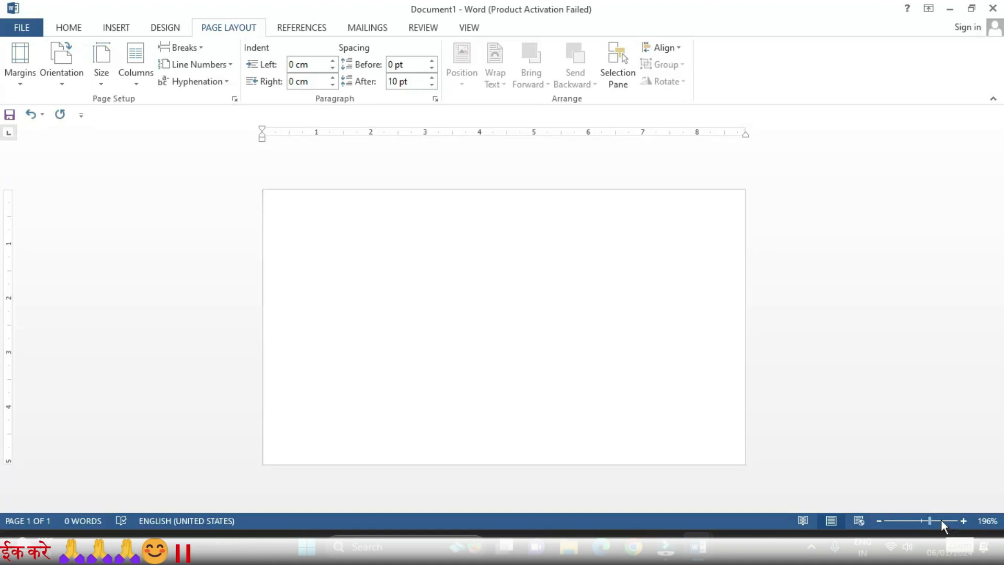
{"action": "left_click_drag", "start_coordinate": [936, 520], "coordinate": [924, 520]}
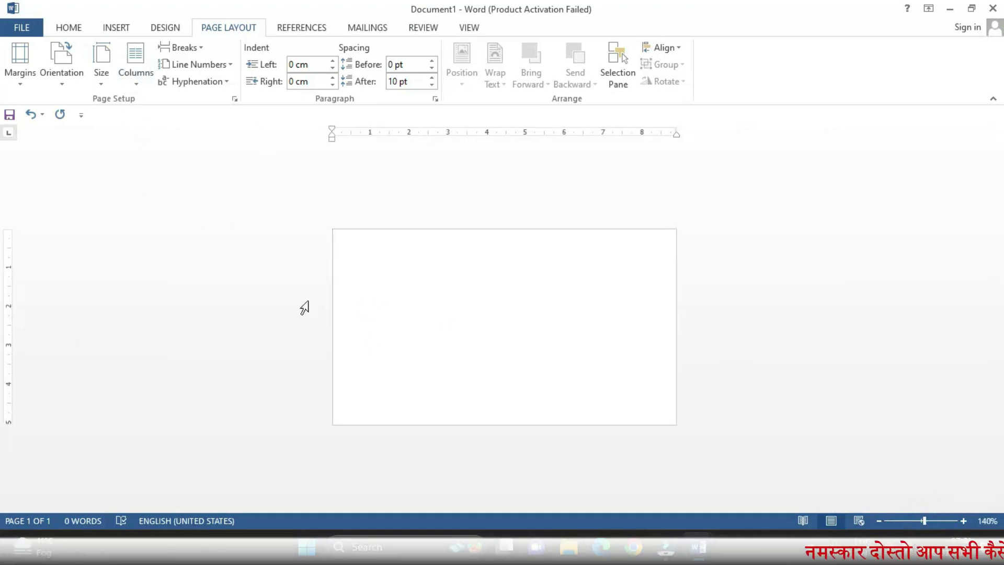
Draw a slanted freeform quadrilateral covering the right side of the card
{"action": "left_click", "coordinate": [110, 29]}
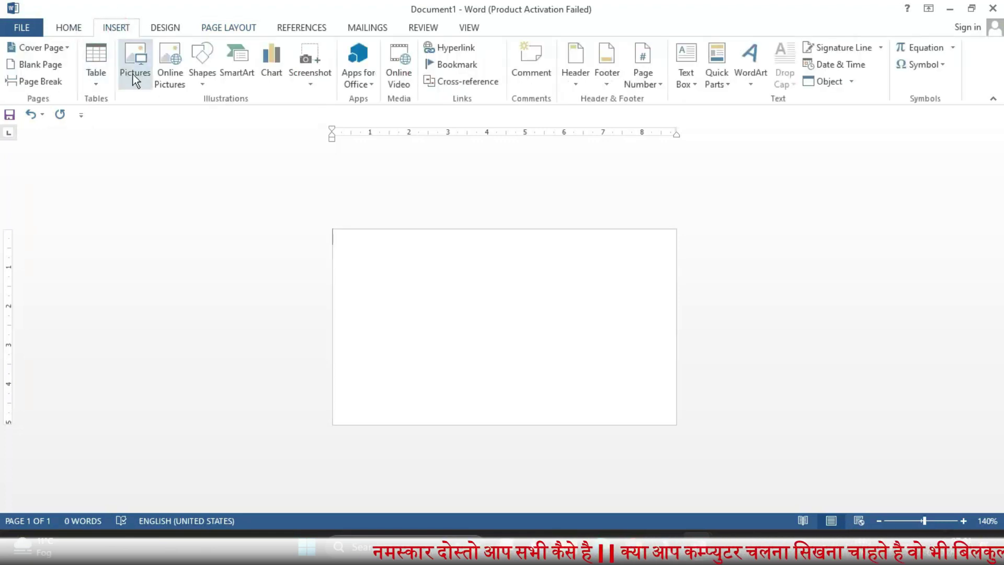
{"action": "left_click", "coordinate": [203, 82]}
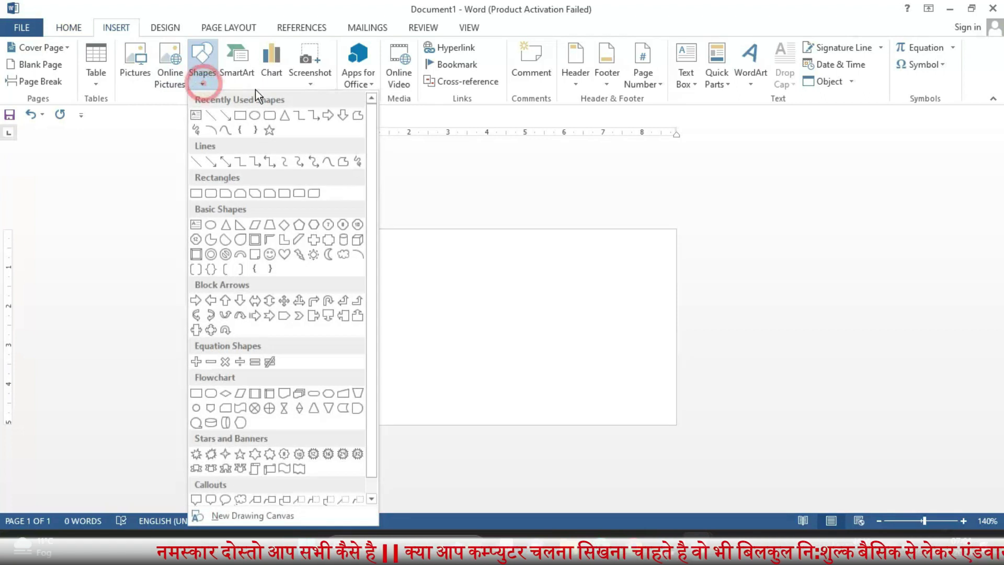
{"action": "left_click", "coordinate": [357, 116]}
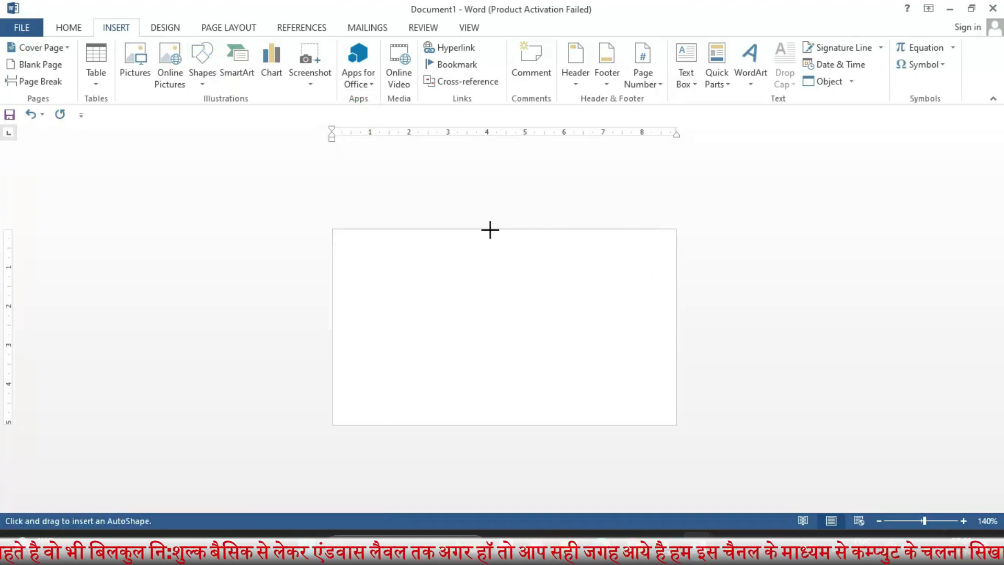
{"action": "left_click_drag", "start_coordinate": [489, 230], "coordinate": [559, 424]}
{"action": "left_click", "coordinate": [558, 426]}
{"action": "left_click", "coordinate": [679, 428]}
{"action": "left_click", "coordinate": [680, 217]}
{"action": "left_click", "coordinate": [488, 225]}
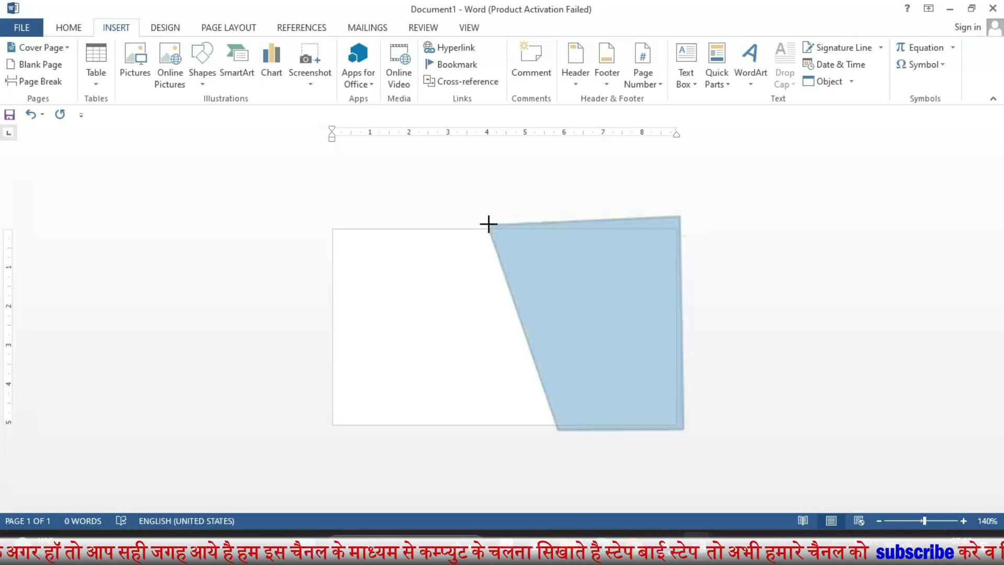
{"action": "left_click", "coordinate": [489, 224]}
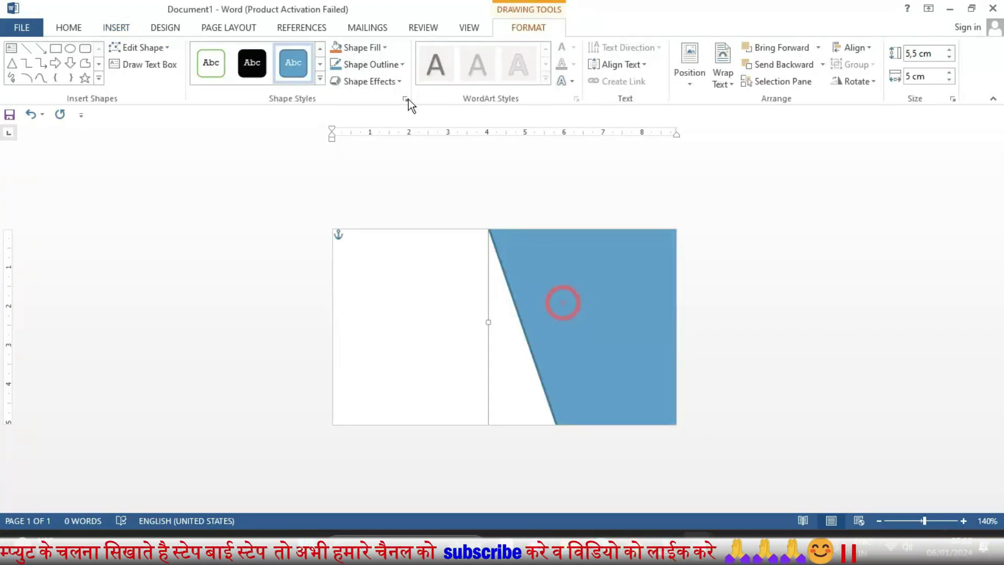
Fill the panel cyan and give it a 6 pt orange outline
{"action": "left_click", "coordinate": [384, 49]}
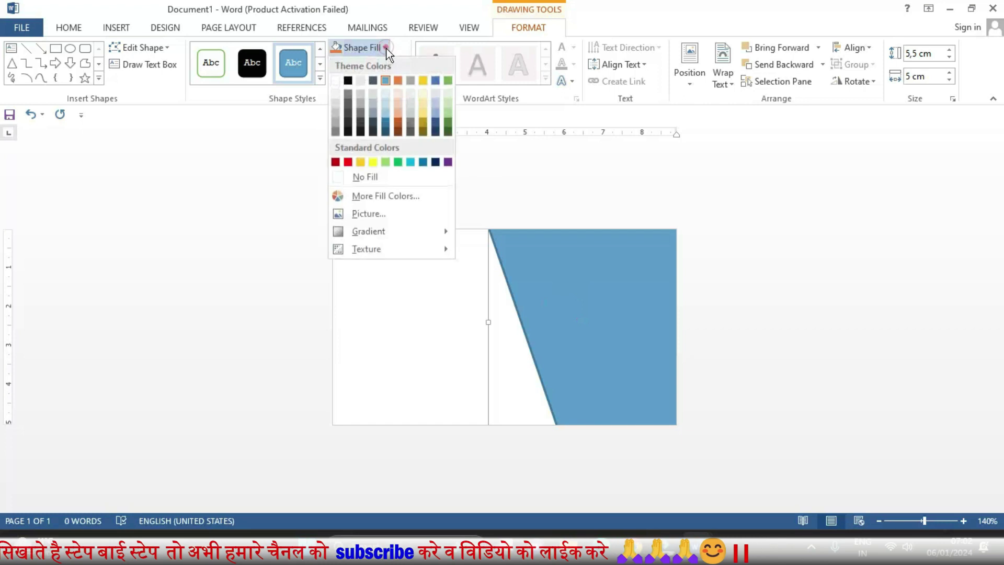
{"action": "left_click", "coordinate": [412, 165]}
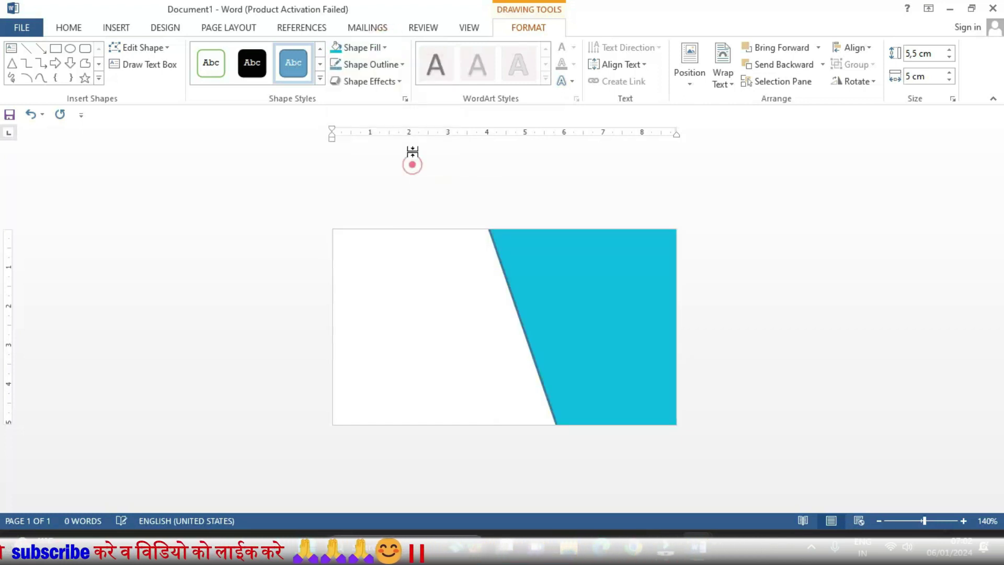
{"action": "left_click", "coordinate": [401, 65]}
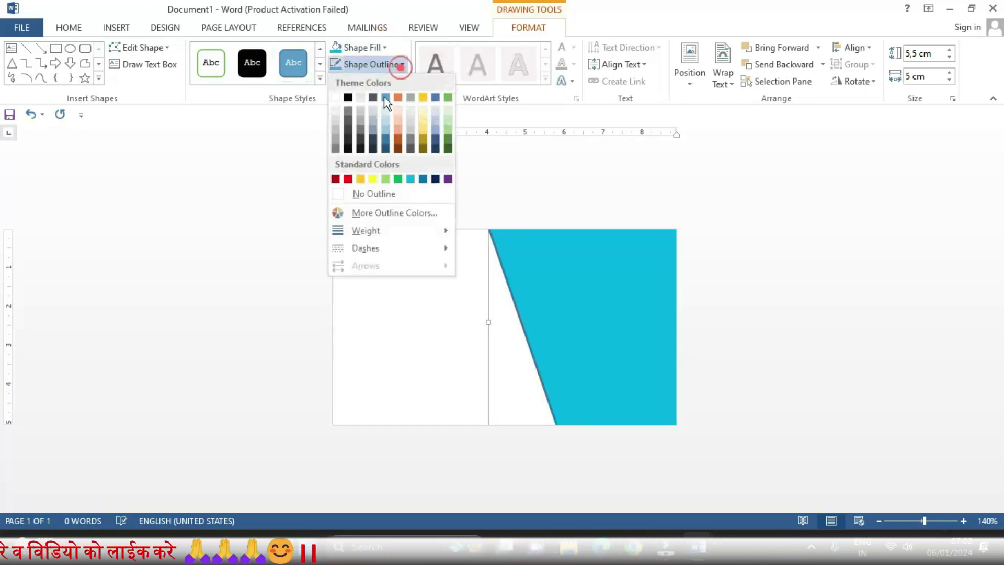
{"action": "left_click", "coordinate": [360, 177]}
{"action": "left_click", "coordinate": [402, 64]}
{"action": "mouse_move", "coordinate": [376, 230]}
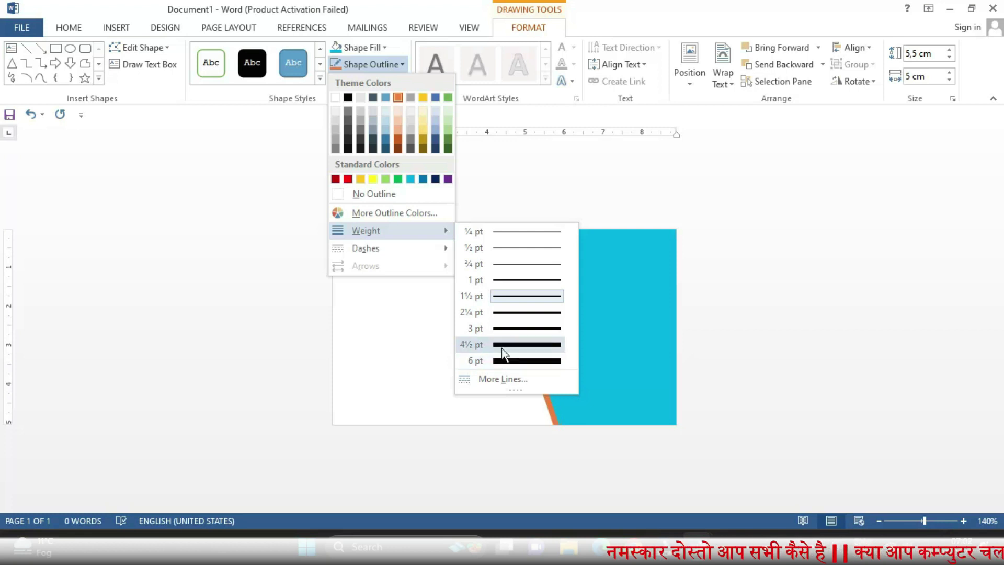
{"action": "left_click", "coordinate": [500, 356]}
{"action": "left_click", "coordinate": [501, 355]}
{"action": "left_click", "coordinate": [163, 26]}
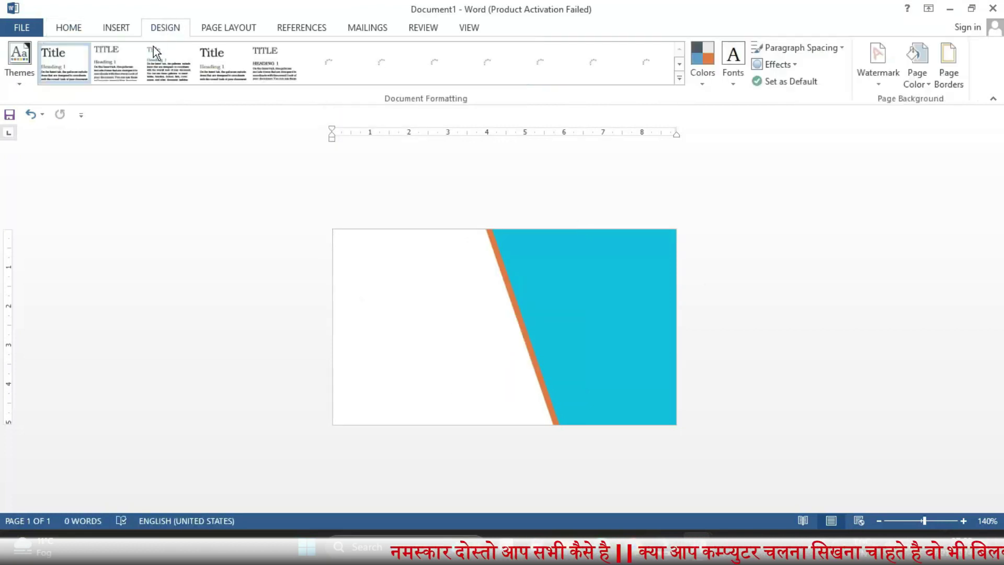
{"action": "left_click", "coordinate": [121, 28]}
Draw an oval and move it up onto the card's bottom-left edge
{"action": "left_click", "coordinate": [201, 79]}
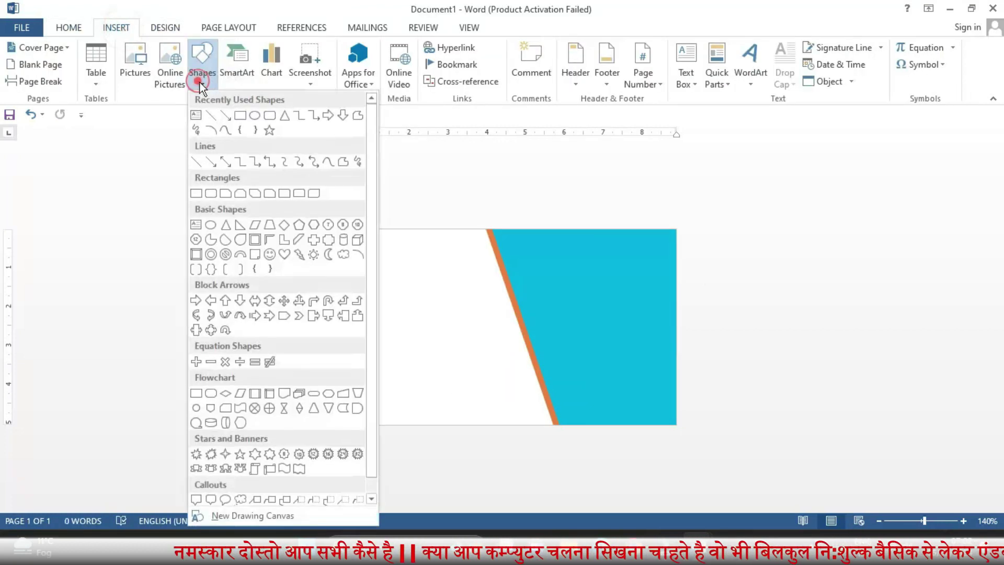
{"action": "left_click", "coordinate": [256, 116]}
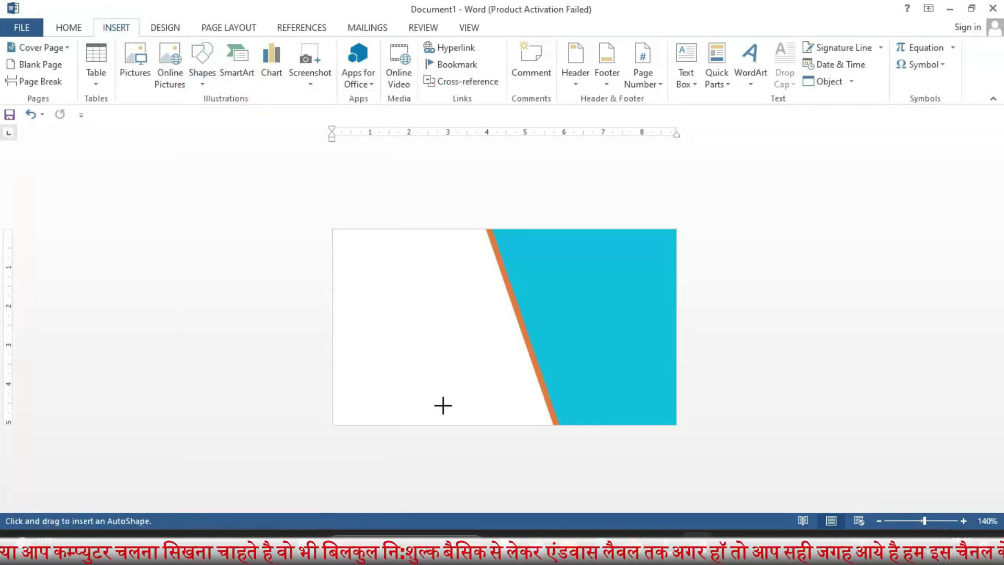
{"action": "left_click_drag", "start_coordinate": [505, 401], "coordinate": [282, 468]}
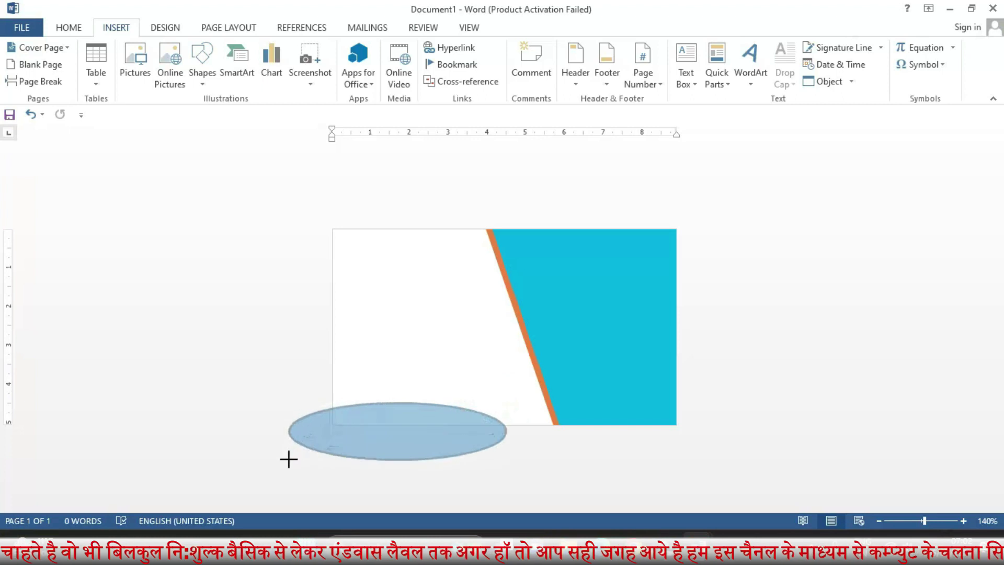
{"action": "left_click_drag", "start_coordinate": [417, 413], "coordinate": [470, 402]}
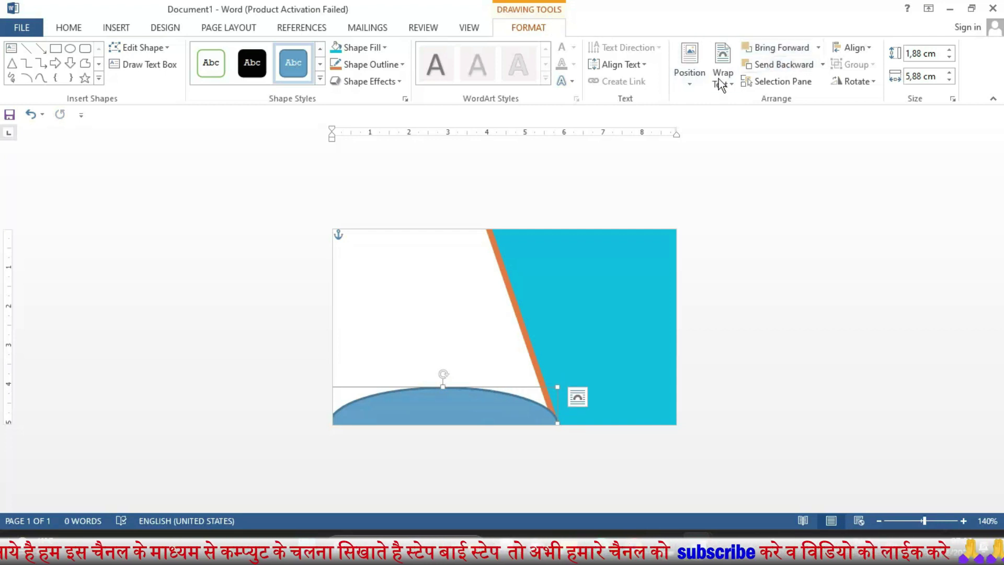
{"action": "left_click", "coordinate": [775, 67]}
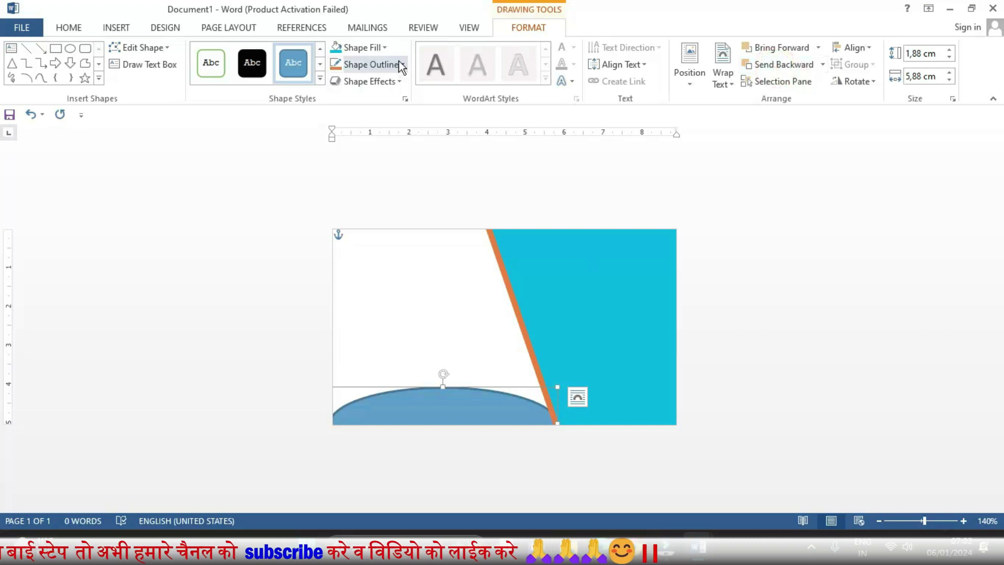
Give the purple oval a purple fill with no outline
{"action": "left_click", "coordinate": [384, 47]}
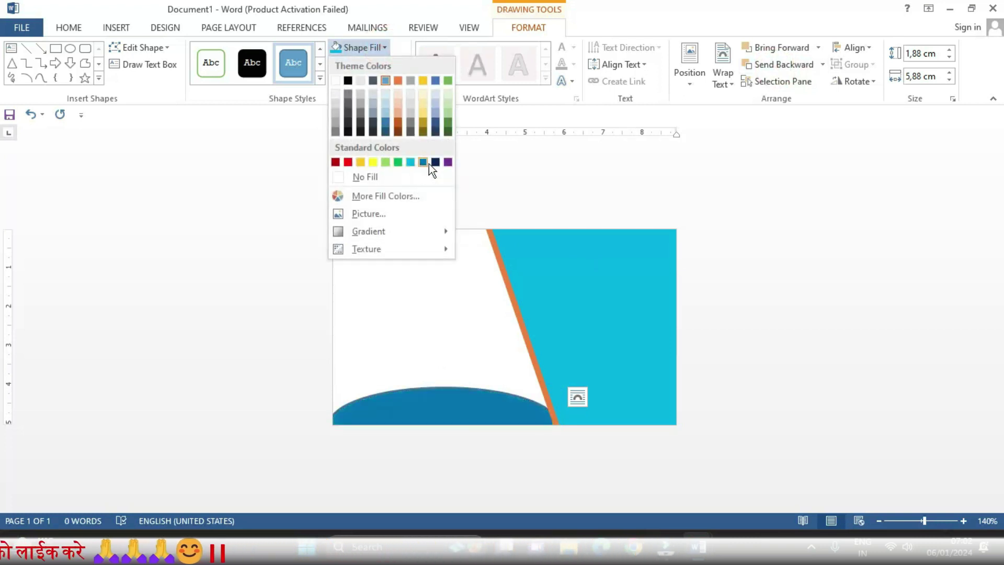
{"action": "key", "text": "Escape"}
{"action": "left_click", "coordinate": [441, 403]}
{"action": "left_click", "coordinate": [396, 64]}
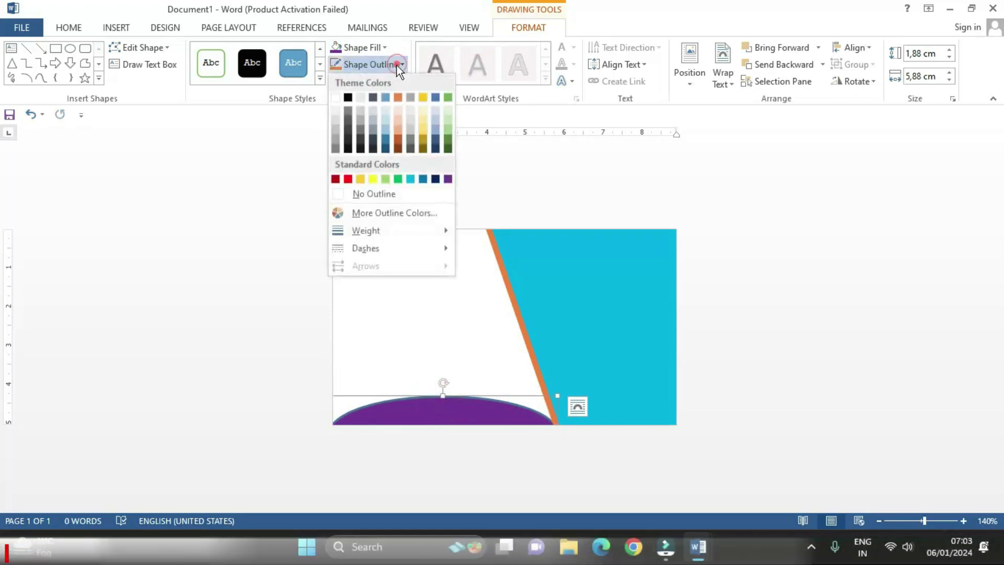
{"action": "left_click", "coordinate": [383, 195]}
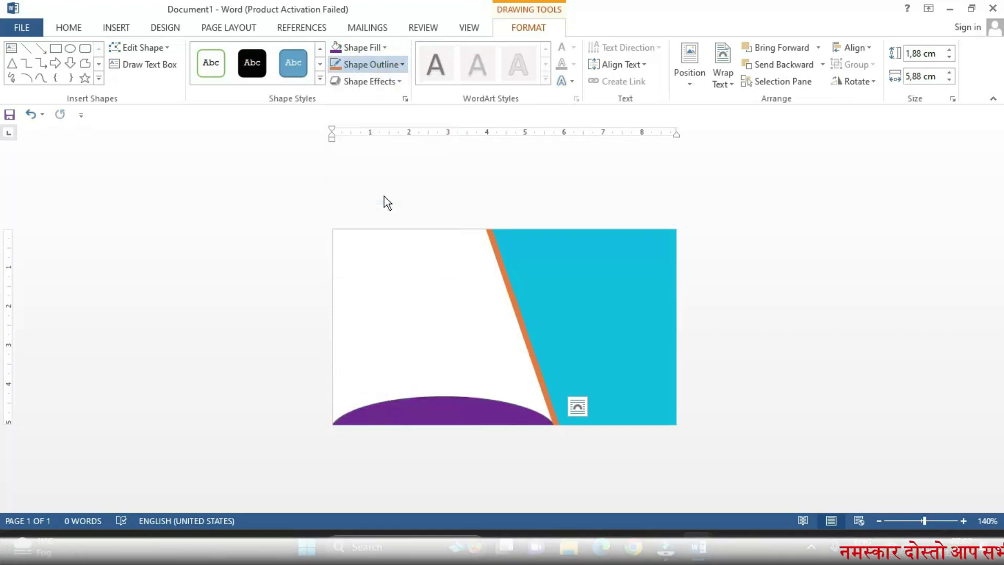
{"action": "key", "text": "Escape"}
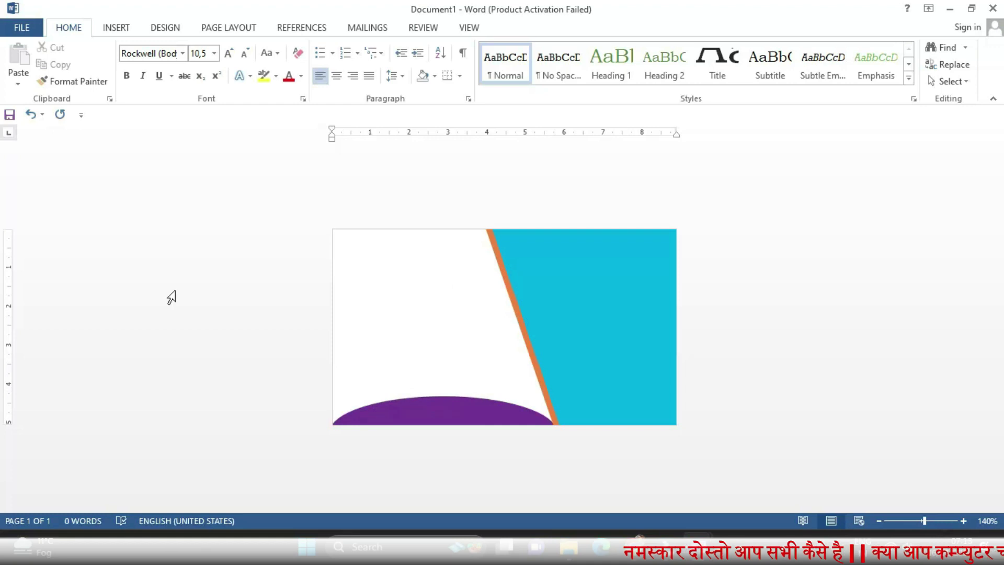
{"action": "left_click", "coordinate": [118, 29]}
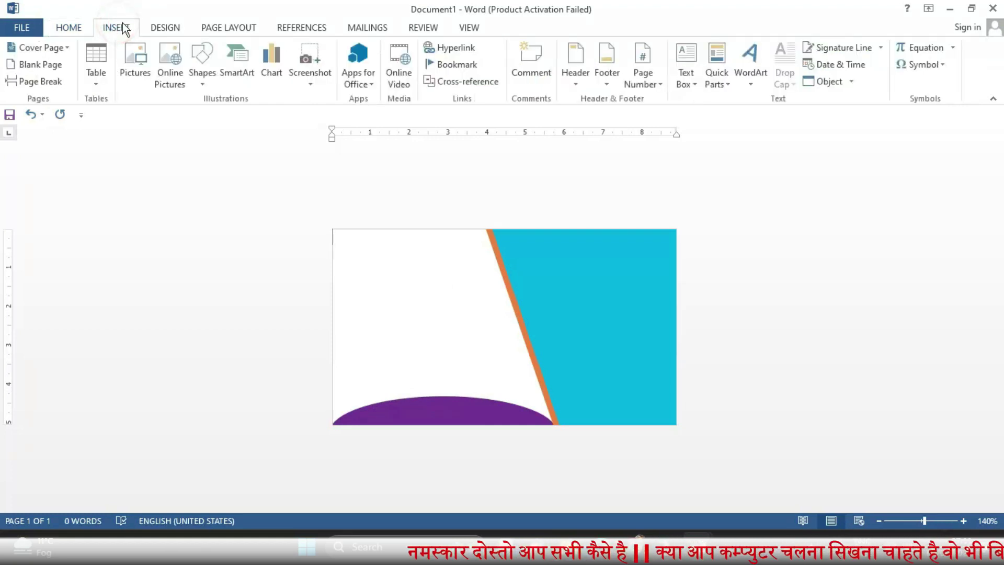
Insert the van photo and set its wrapping to In Front of Text
{"action": "left_click", "coordinate": [137, 62]}
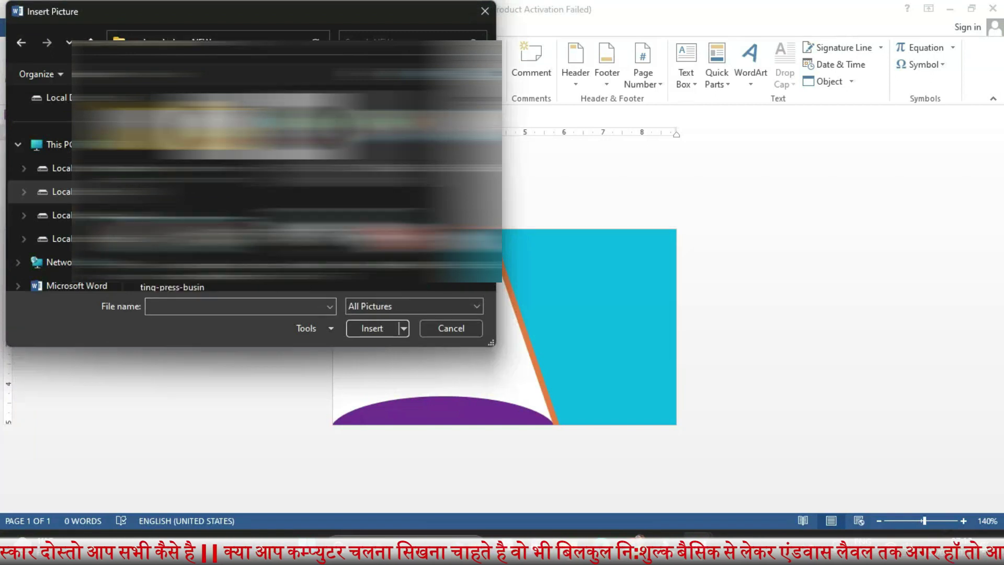
{"action": "double_click", "coordinate": [335, 225]}
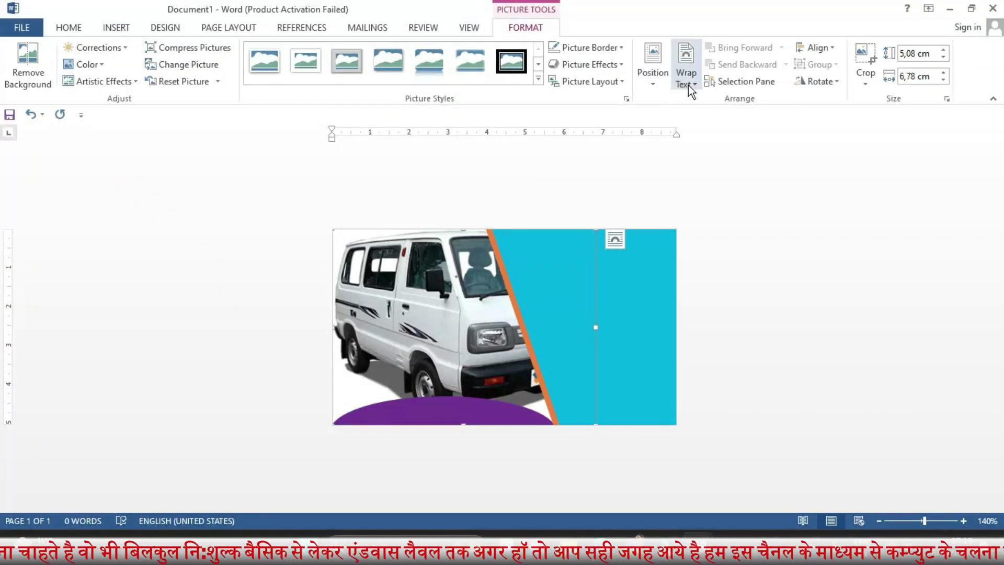
{"action": "left_click", "coordinate": [688, 84]}
{"action": "left_click", "coordinate": [704, 207]}
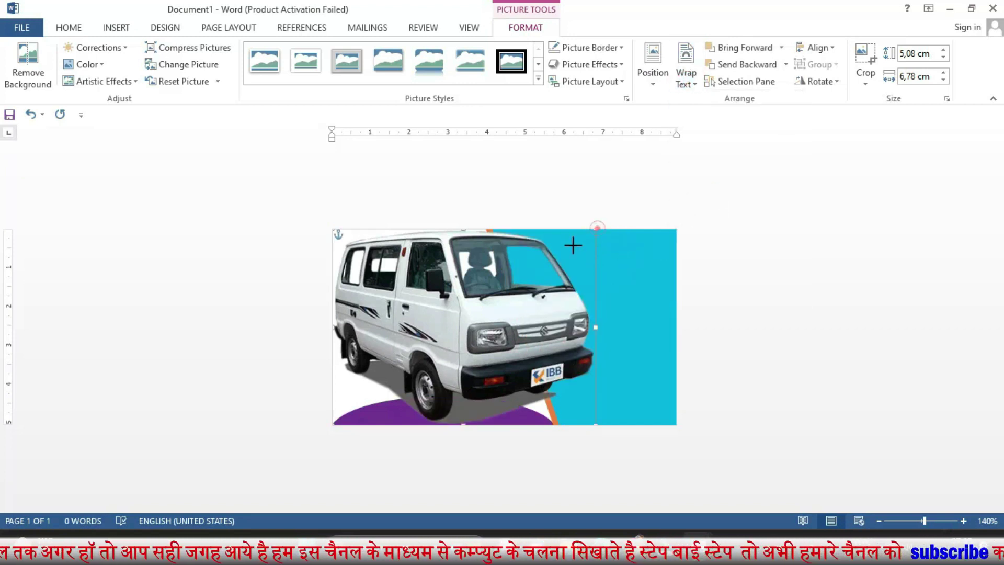
Shrink the van picture and place it on the purple arc at bottom-left
{"action": "left_click_drag", "start_coordinate": [597, 229], "coordinate": [442, 342]}
{"action": "left_click", "coordinate": [387, 383]}
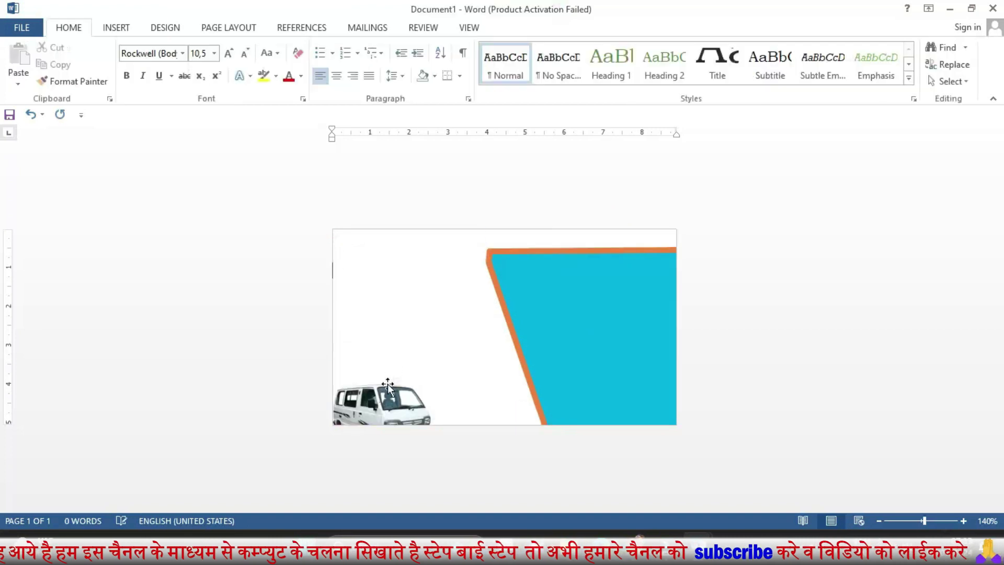
{"action": "left_click_drag", "start_coordinate": [387, 384], "coordinate": [435, 388]}
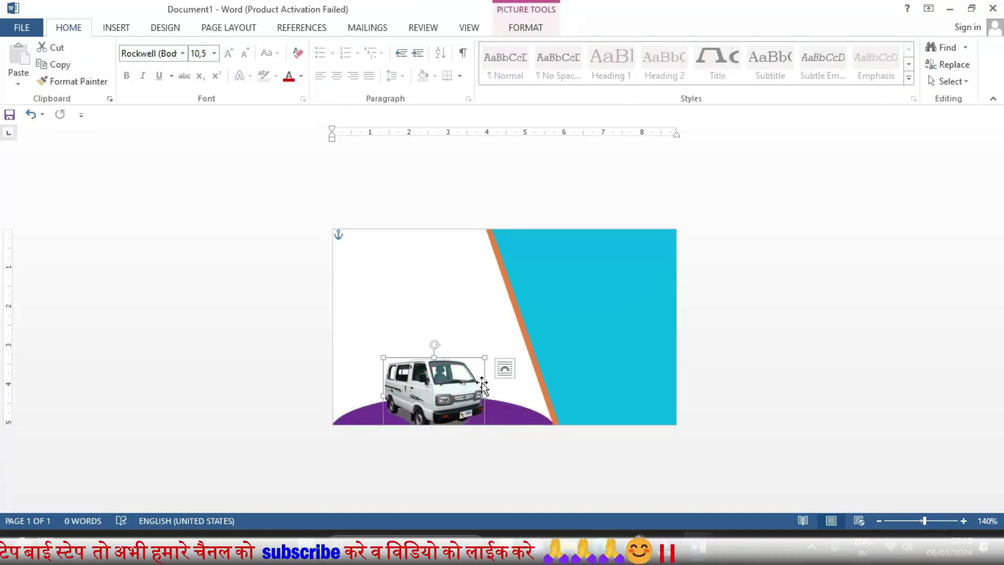
{"action": "left_click_drag", "start_coordinate": [484, 394], "coordinate": [488, 394]}
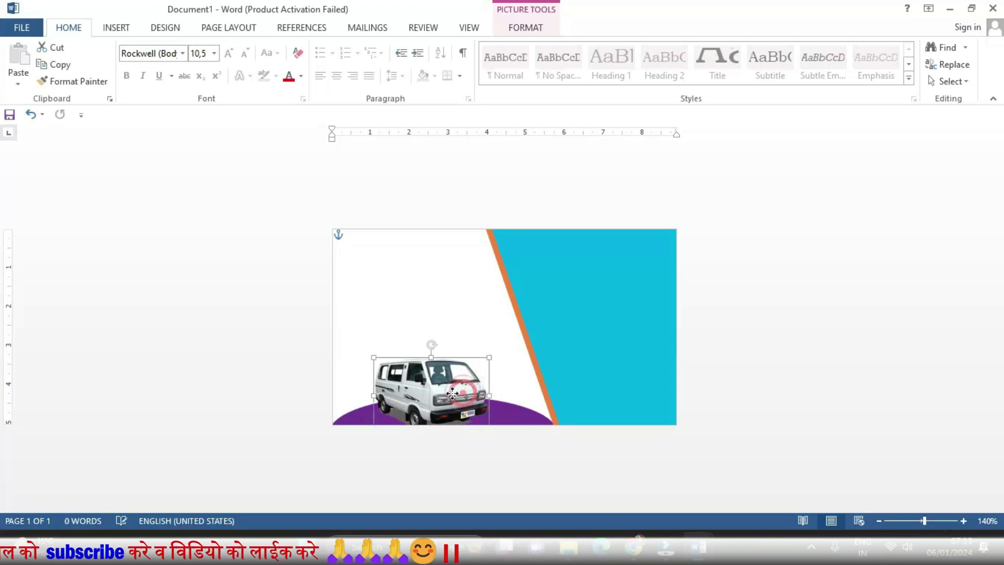
{"action": "left_click", "coordinate": [512, 412]}
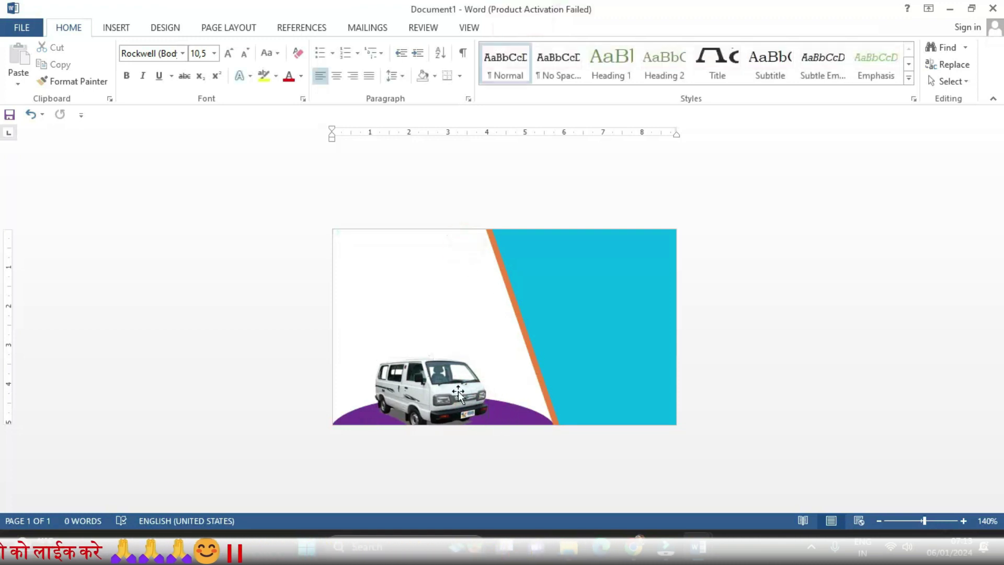
{"action": "left_click", "coordinate": [114, 26]}
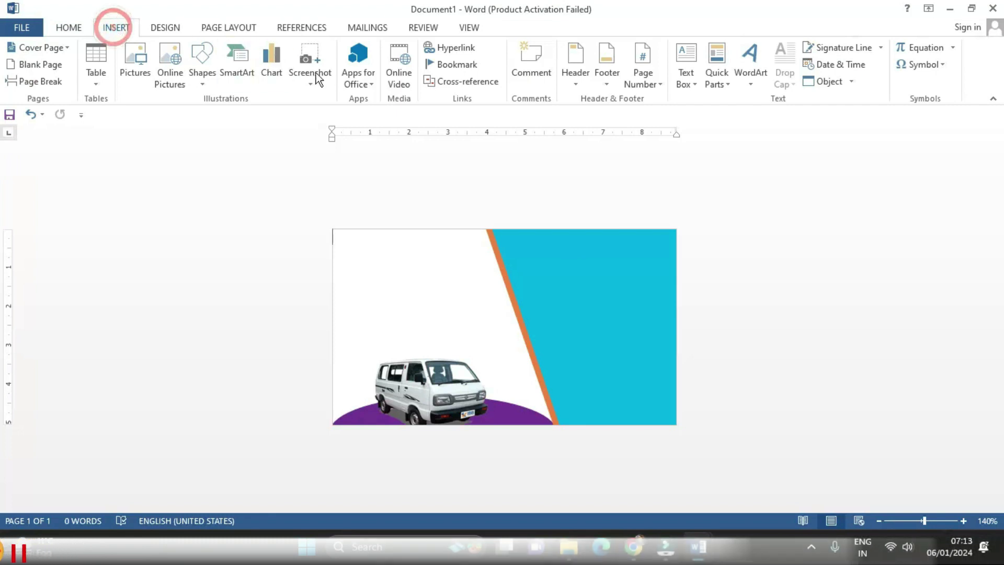
{"action": "left_click", "coordinate": [744, 85]}
Insert a WordArt title reading 'बालाजी' and move it to the top of the cyan panel
{"action": "left_click", "coordinate": [754, 118]}
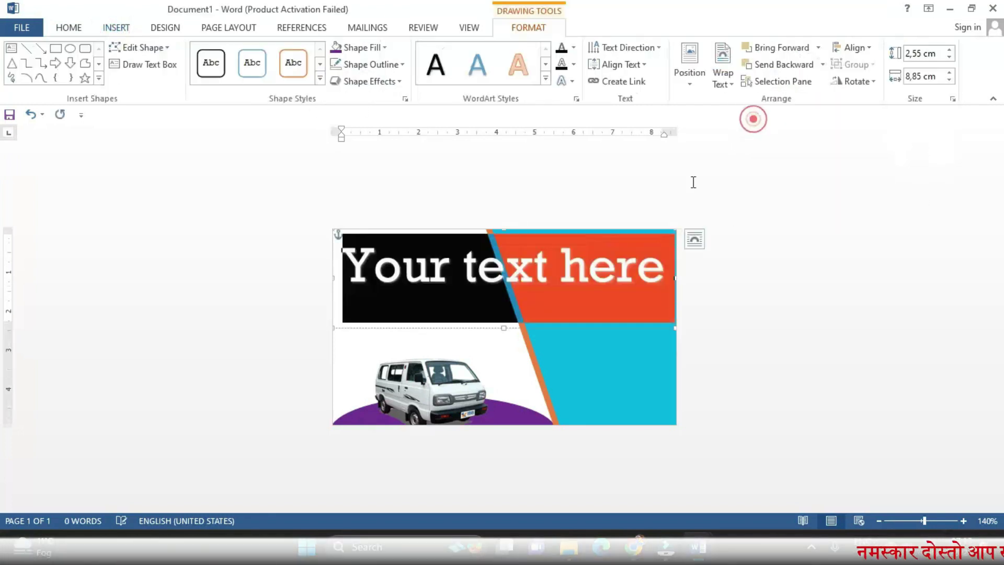
{"action": "key", "text": "BackSpace"}
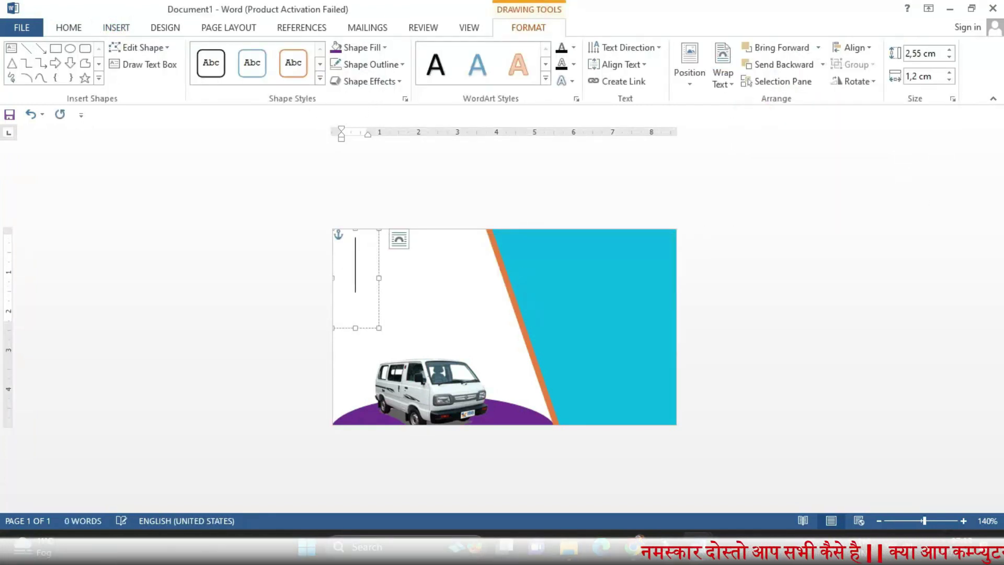
{"action": "type", "text": "बाल"}
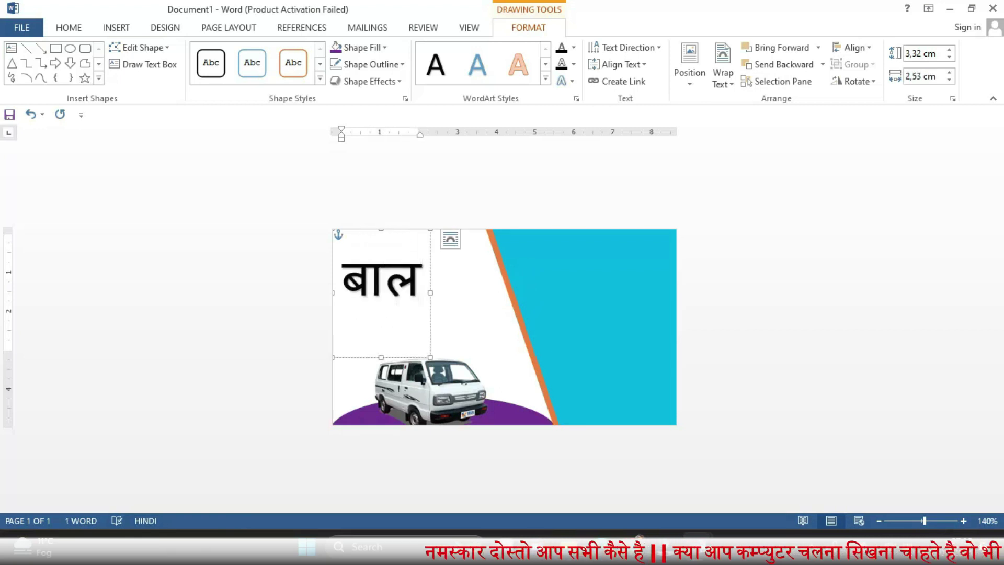
{"action": "type", "text": "ाजी"}
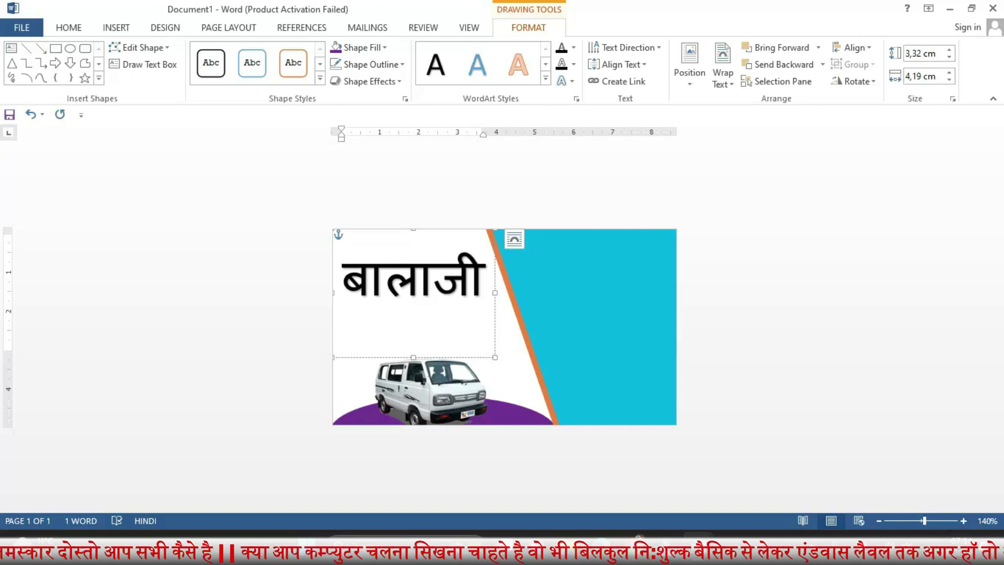
{"action": "left_click_drag", "start_coordinate": [497, 274], "coordinate": [532, 284]}
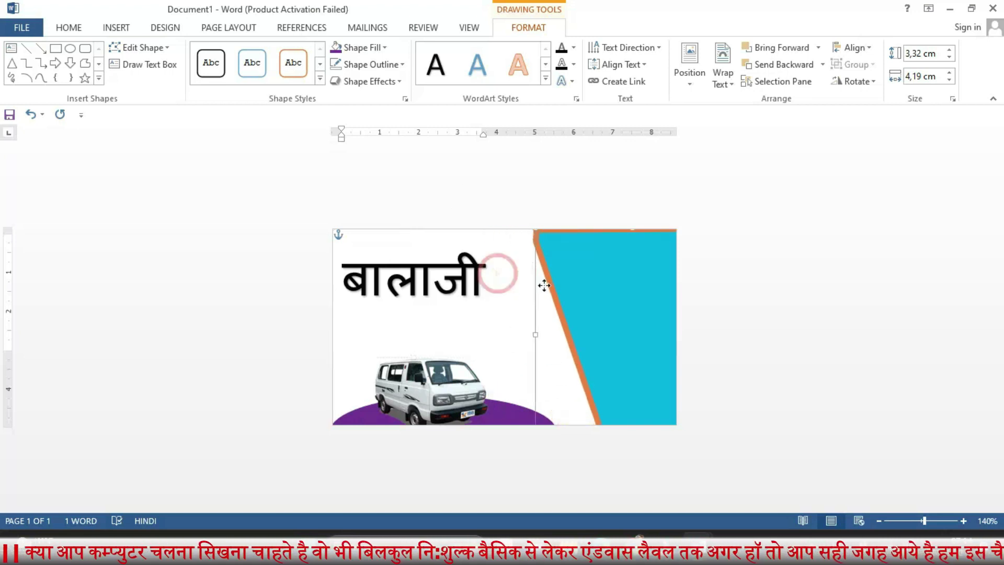
{"action": "key", "text": "ctrl+z"}
{"action": "left_click", "coordinate": [433, 277]}
{"action": "mouse_move", "coordinate": [492, 312]}
{"action": "left_mouse_down"}
{"action": "mouse_move", "coordinate": [511, 333]}
{"action": "mouse_move", "coordinate": [672, 294]}
{"action": "left_mouse_up"}
Set the 'बालाजी' title in the Amita font
{"action": "double_click", "coordinate": [607, 260]}
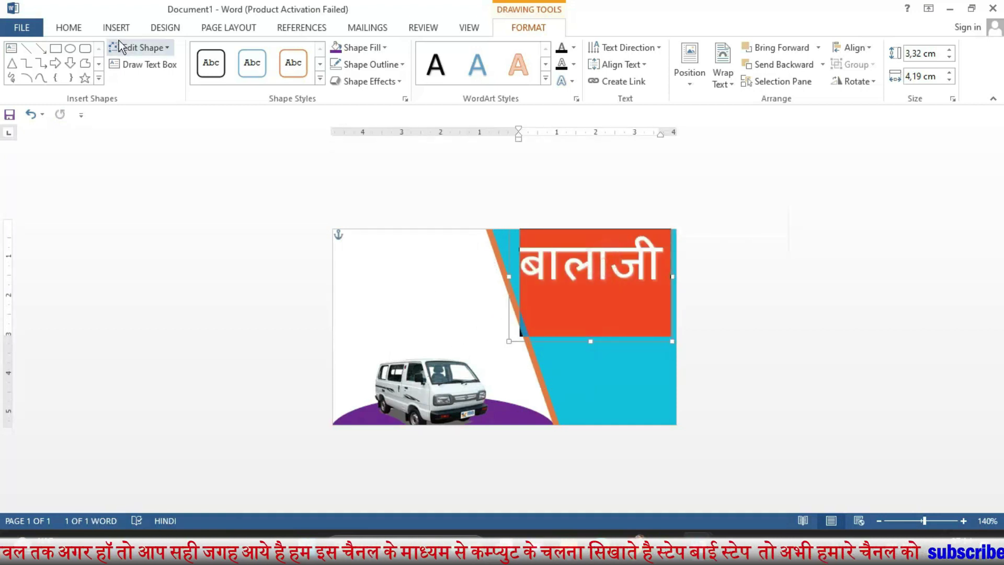
{"action": "left_click", "coordinate": [111, 27]}
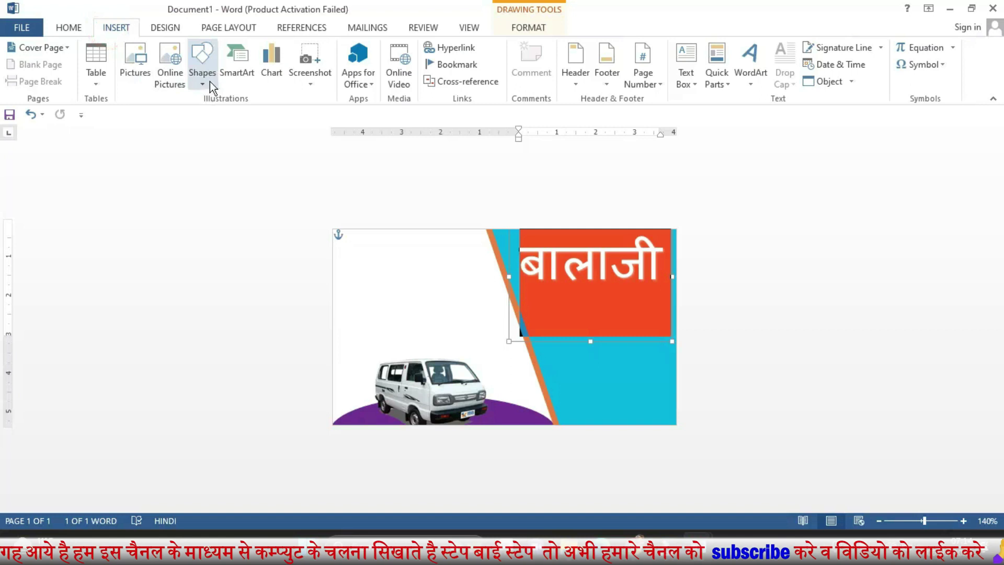
{"action": "scroll", "coordinate": [209, 78], "scroll_direction": "up", "scroll_amount": 1}
{"action": "left_click", "coordinate": [182, 53]}
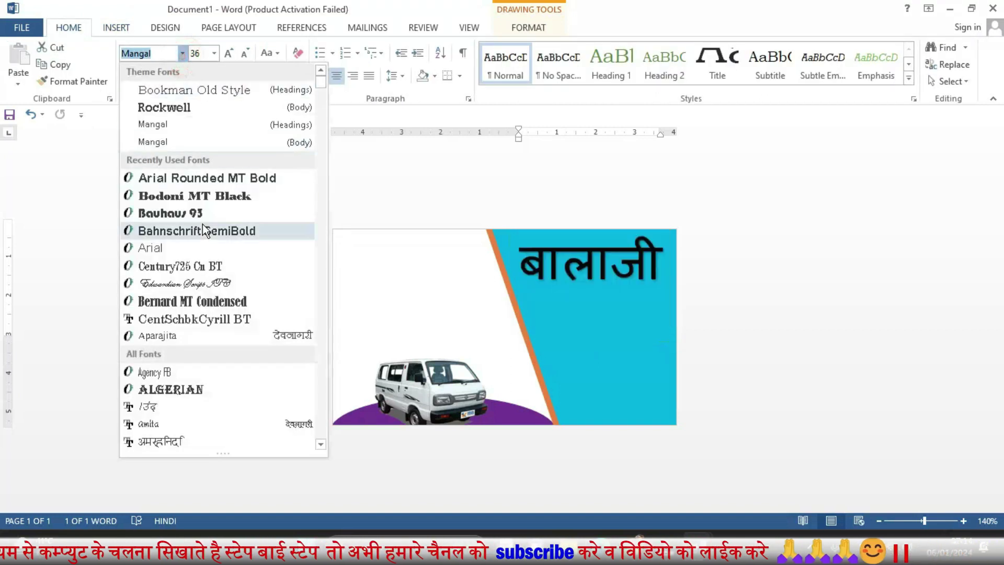
{"action": "scroll", "coordinate": [206, 313], "scroll_direction": "down", "scroll_amount": 2}
{"action": "left_click", "coordinate": [206, 324]}
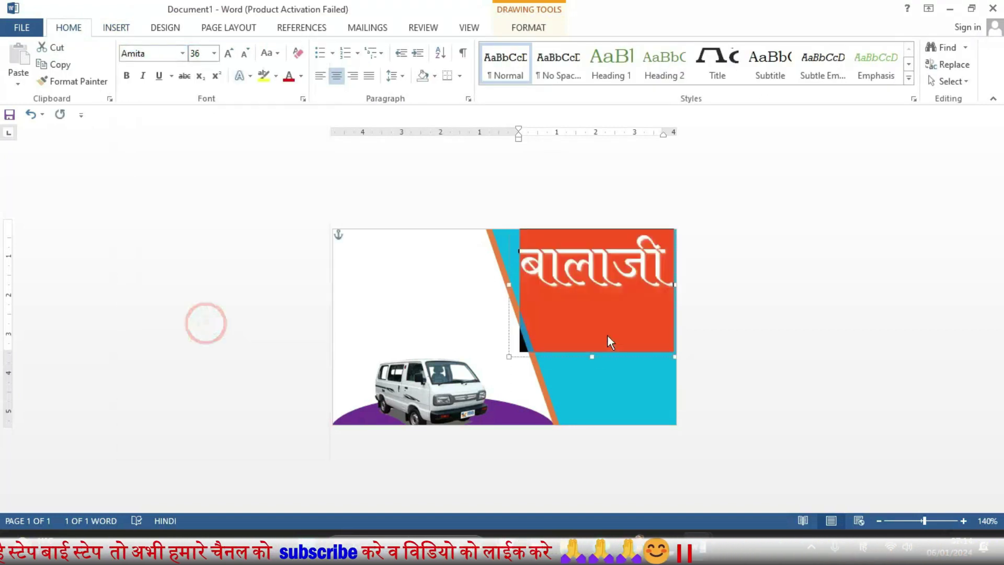
Remove the title box's background fill and make the letters yellow
{"action": "left_click", "coordinate": [535, 30]}
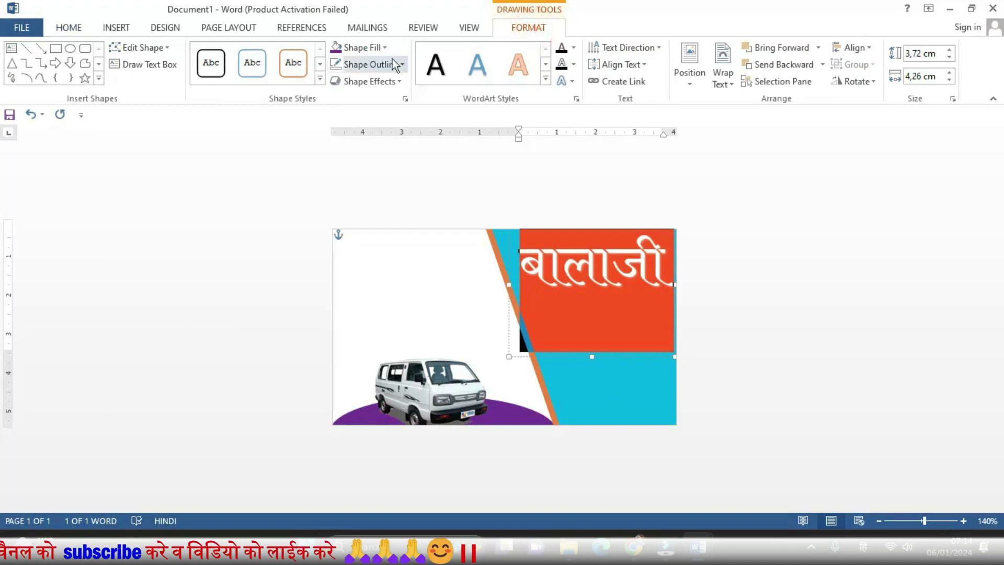
{"action": "left_click", "coordinate": [385, 47]}
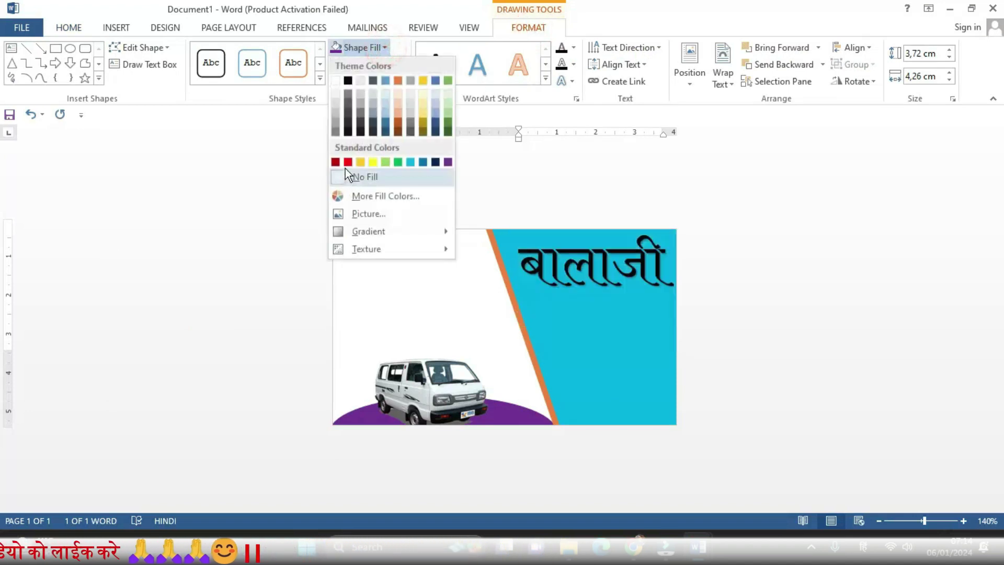
{"action": "left_click", "coordinate": [573, 47]}
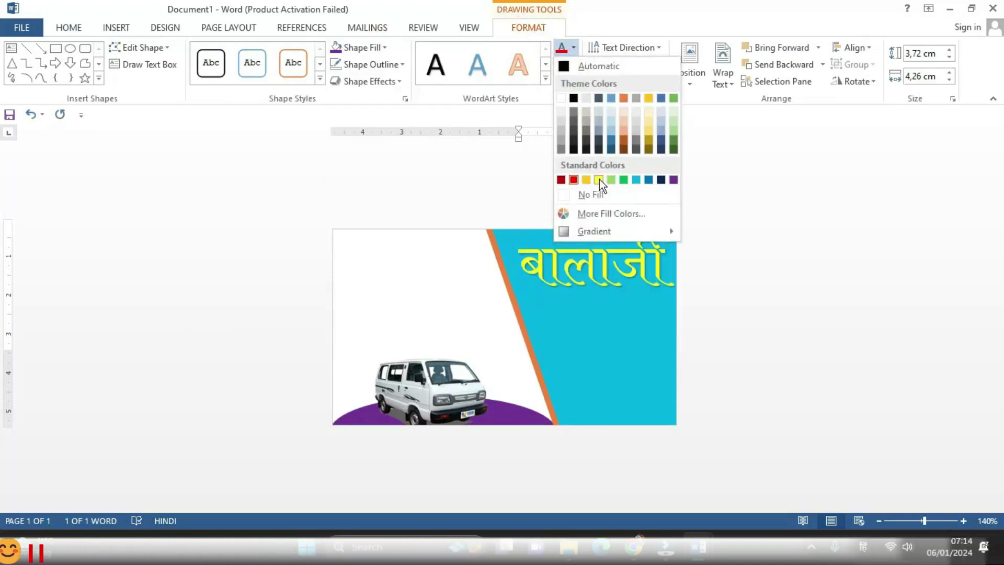
{"action": "left_click", "coordinate": [599, 179]}
{"action": "left_click", "coordinate": [598, 385]}
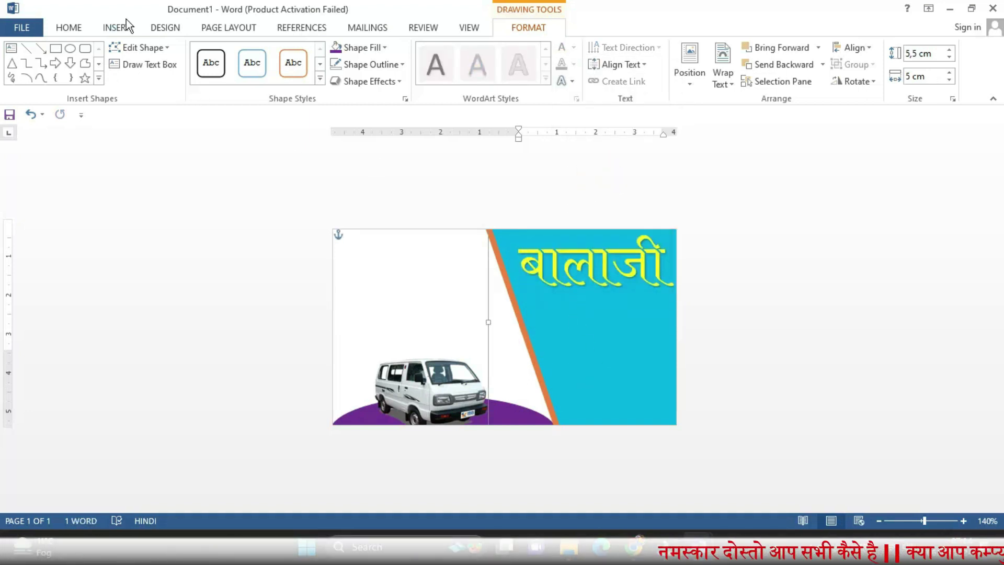
Add a WordArt subtitle reading 'ड्राईविंग' and shrink its text a few steps
{"action": "left_click", "coordinate": [115, 27]}
{"action": "left_click", "coordinate": [754, 75]}
{"action": "left_click", "coordinate": [760, 109]}
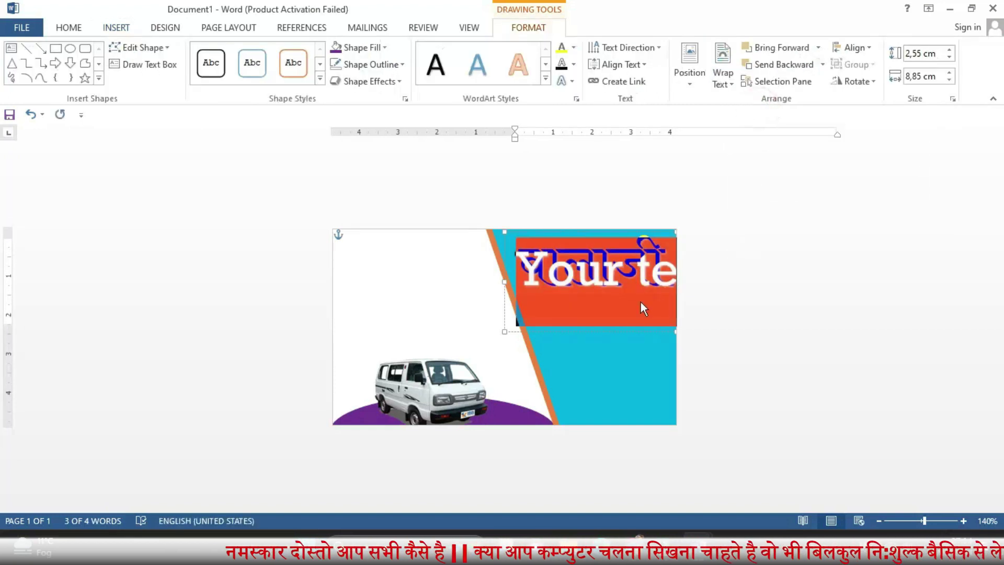
{"action": "type", "text": "ड्राईविं"}
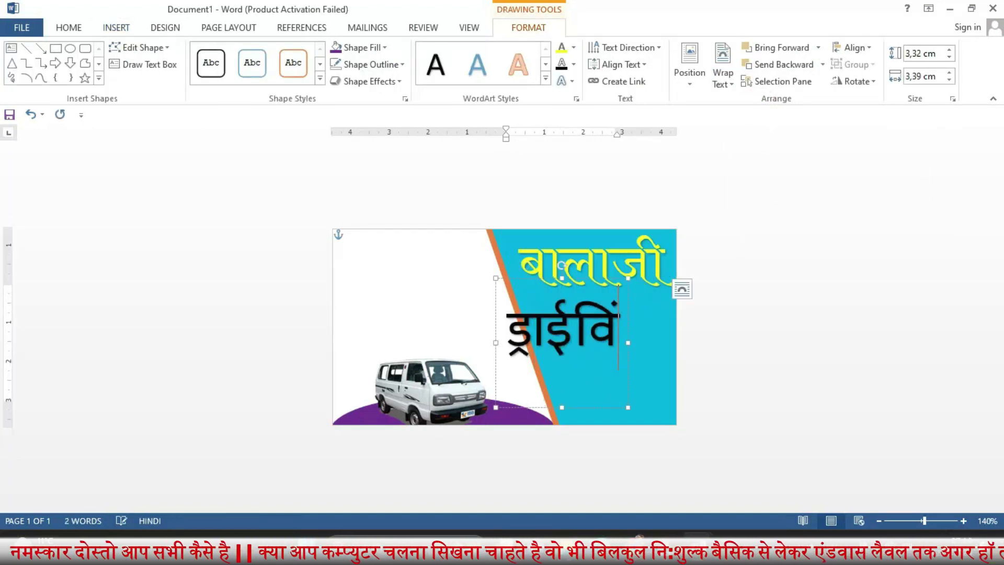
{"action": "type", "text": "ग"}
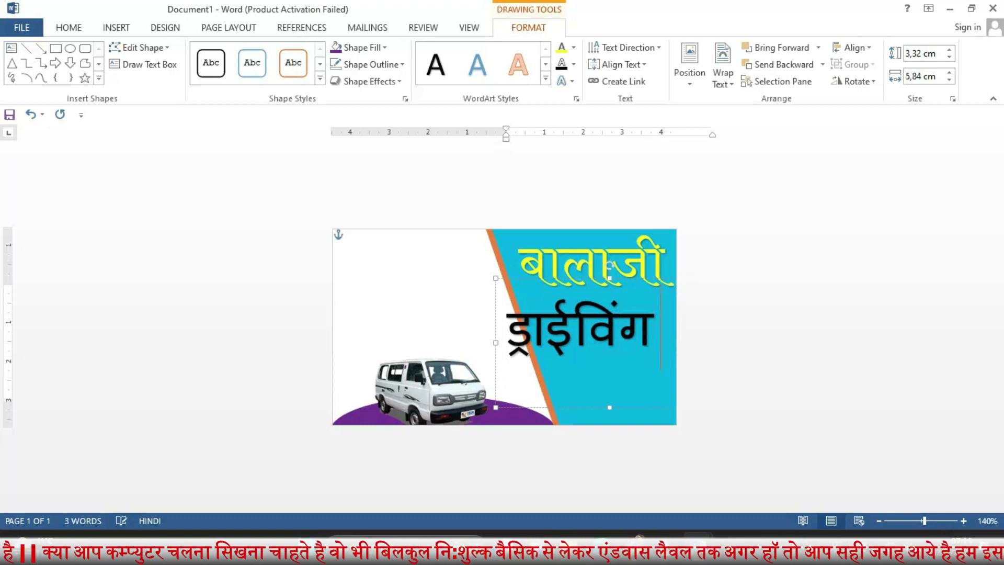
{"action": "left_click", "coordinate": [597, 315]}
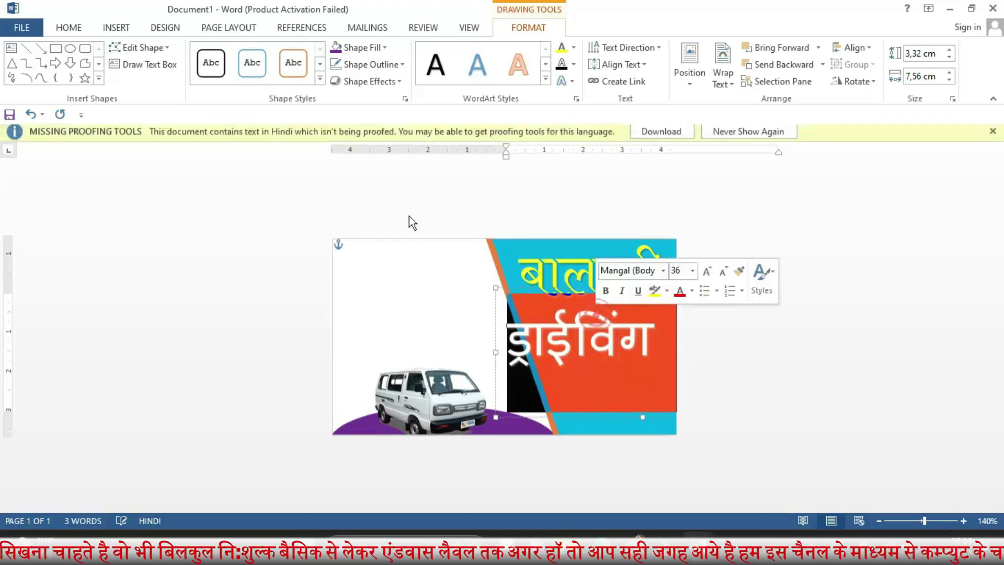
{"action": "left_click", "coordinate": [68, 28]}
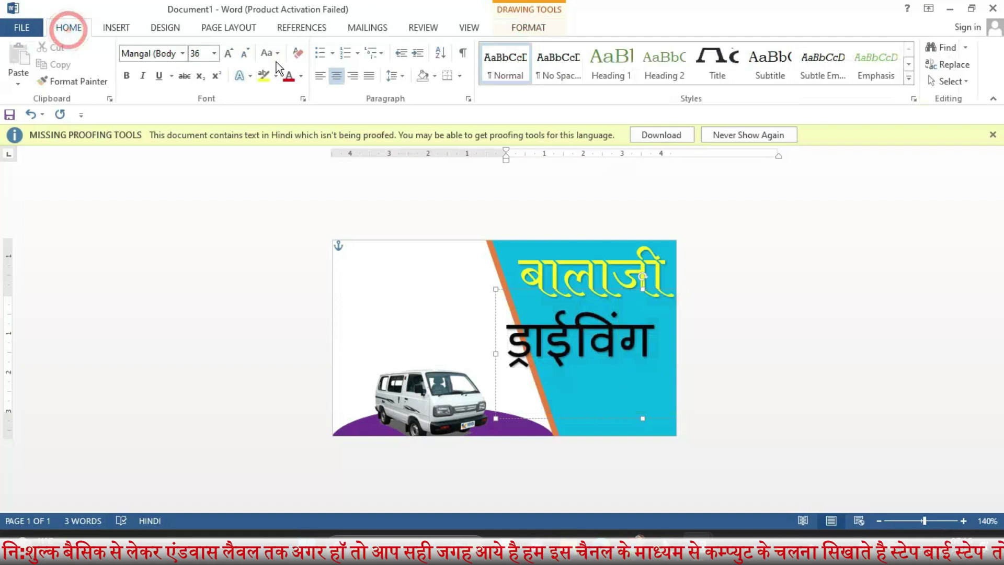
{"action": "left_click", "coordinate": [243, 53]}
{"action": "left_click", "coordinate": [243, 53]}
{"action": "left_click", "coordinate": [243, 53]}
{"action": "left_click", "coordinate": [243, 52]}
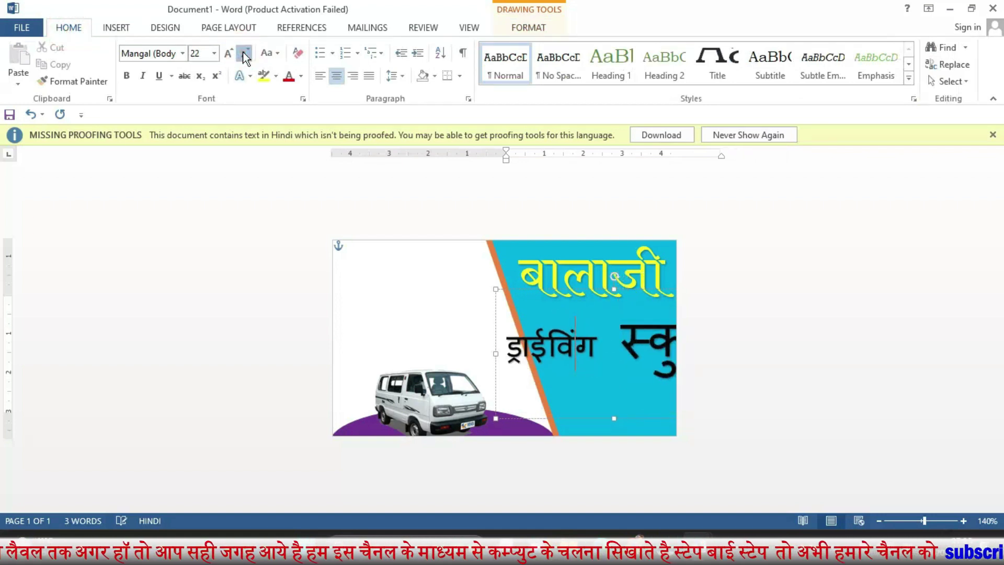
{"action": "left_click", "coordinate": [243, 53]}
Set the subtitle to 18 pt and move it right, under the title
{"action": "triple_click", "coordinate": [624, 352]}
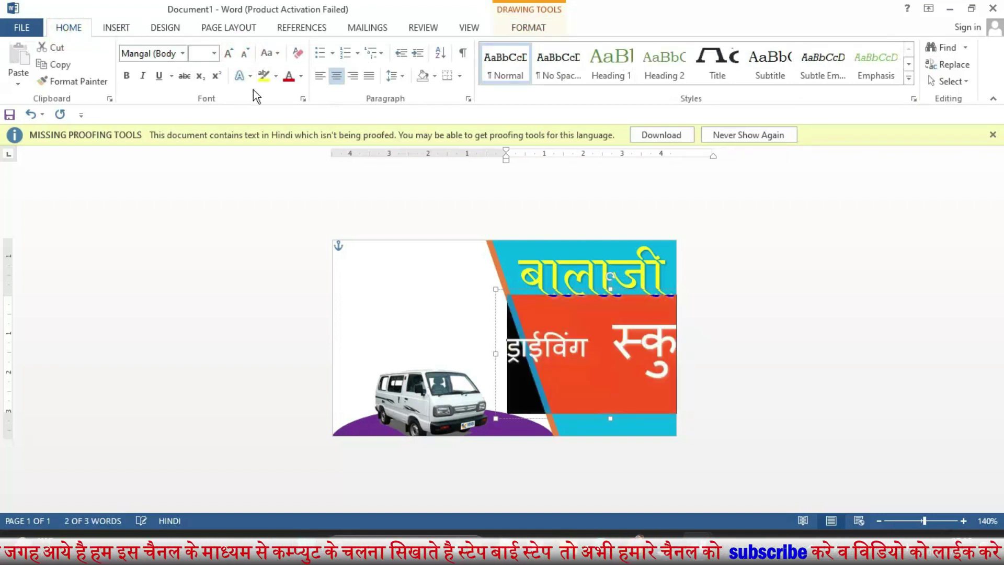
{"action": "left_click", "coordinate": [214, 57]}
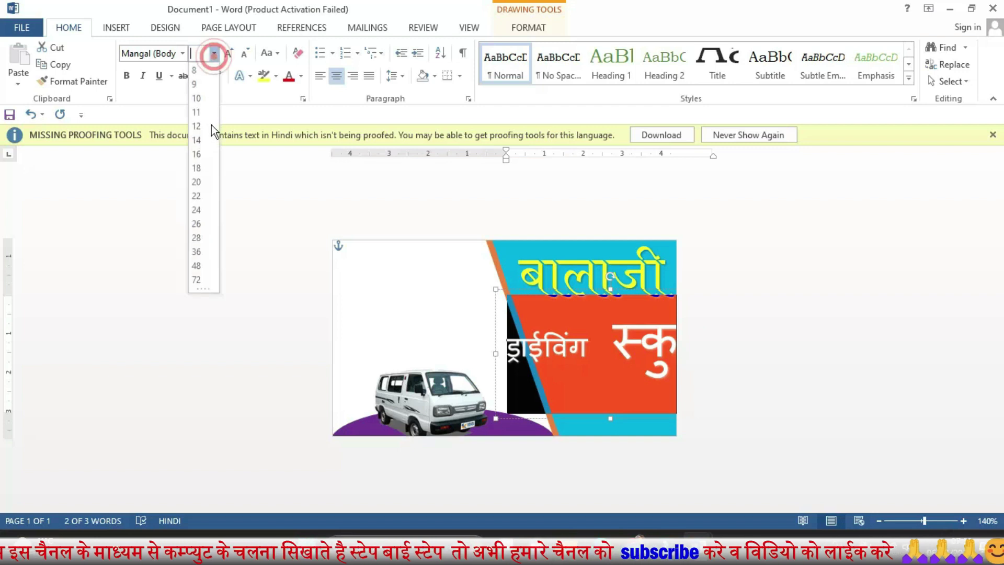
{"action": "left_click", "coordinate": [196, 168]}
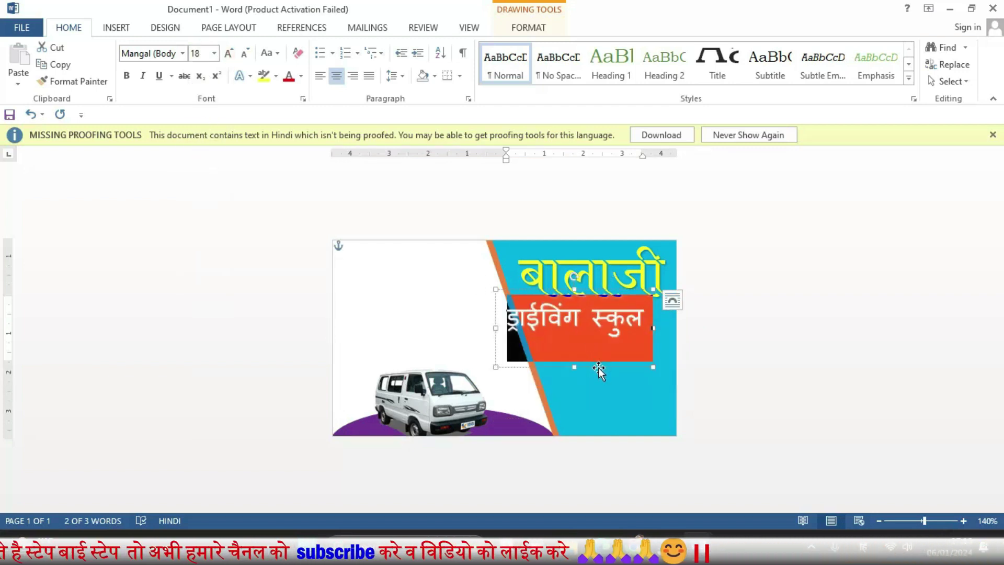
{"action": "left_click_drag", "start_coordinate": [598, 370], "coordinate": [622, 369]}
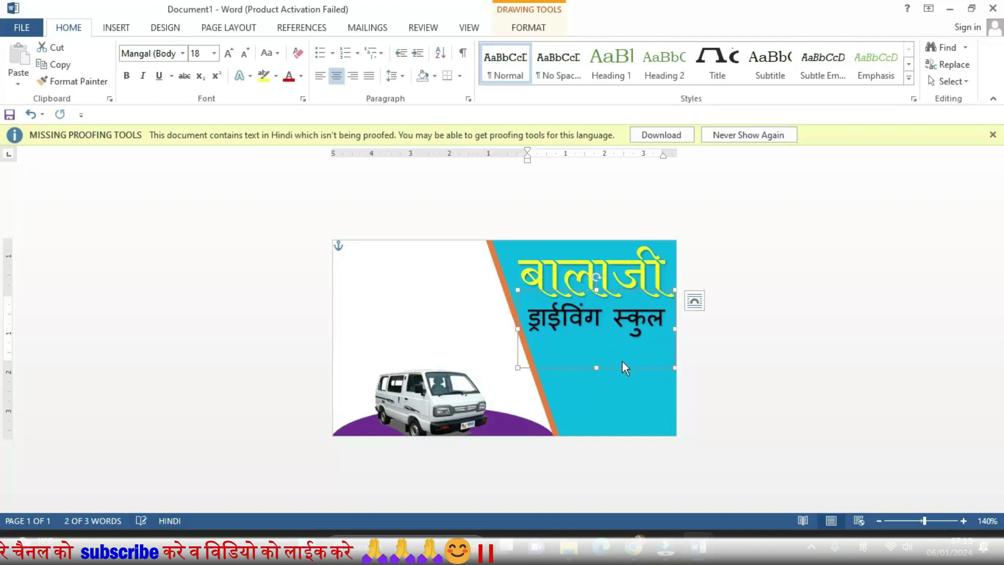
Set 'ड्राईविंग स्कुल' in the Aparajita font and nudge its box slightly lower-right
{"action": "triple_click", "coordinate": [608, 325]}
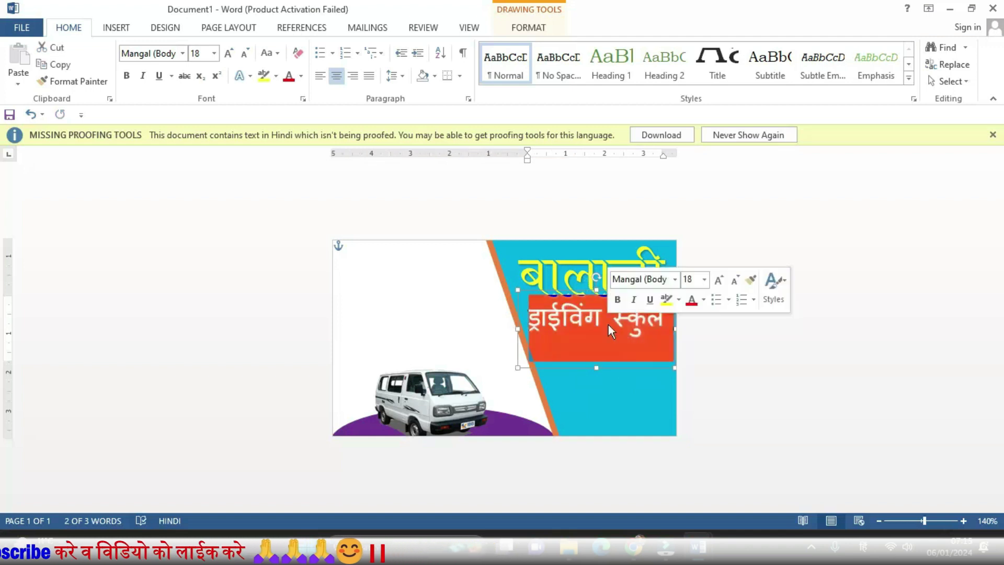
{"action": "left_click", "coordinate": [182, 53]}
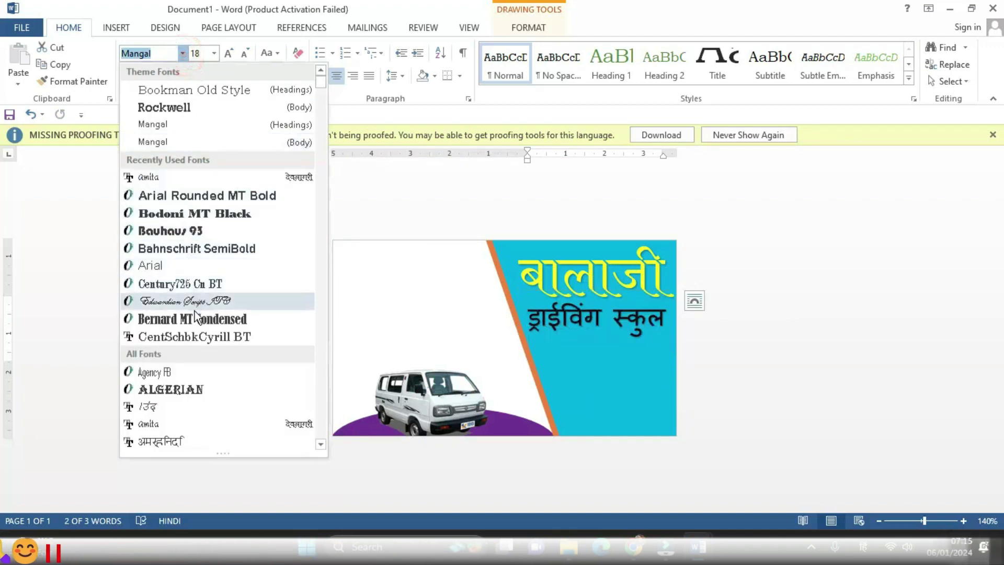
{"action": "scroll", "coordinate": [178, 377], "scroll_direction": "down", "scroll_amount": 1}
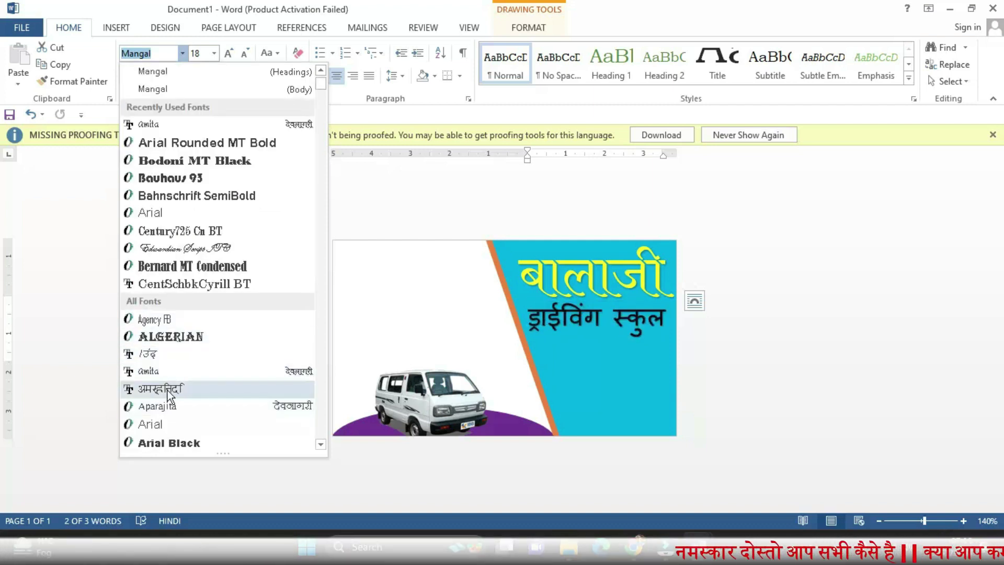
{"action": "left_click", "coordinate": [172, 407]}
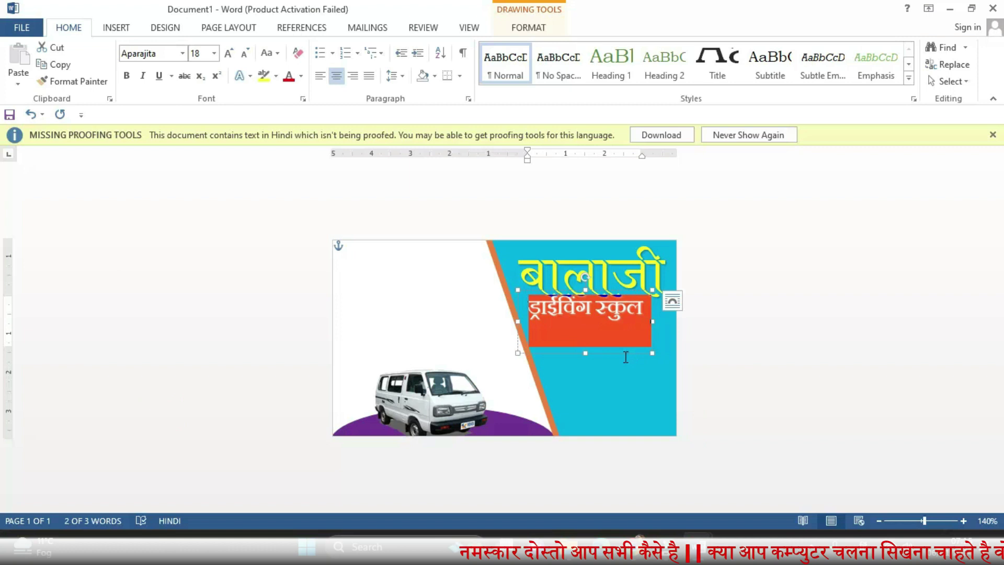
{"action": "left_click_drag", "start_coordinate": [624, 359], "coordinate": [622, 351]}
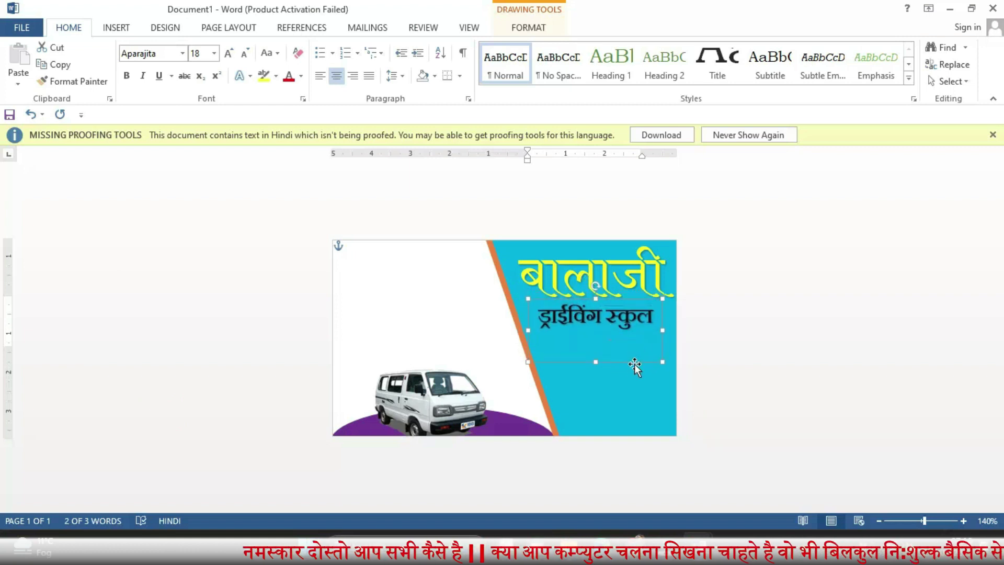
{"action": "triple_click", "coordinate": [618, 331]}
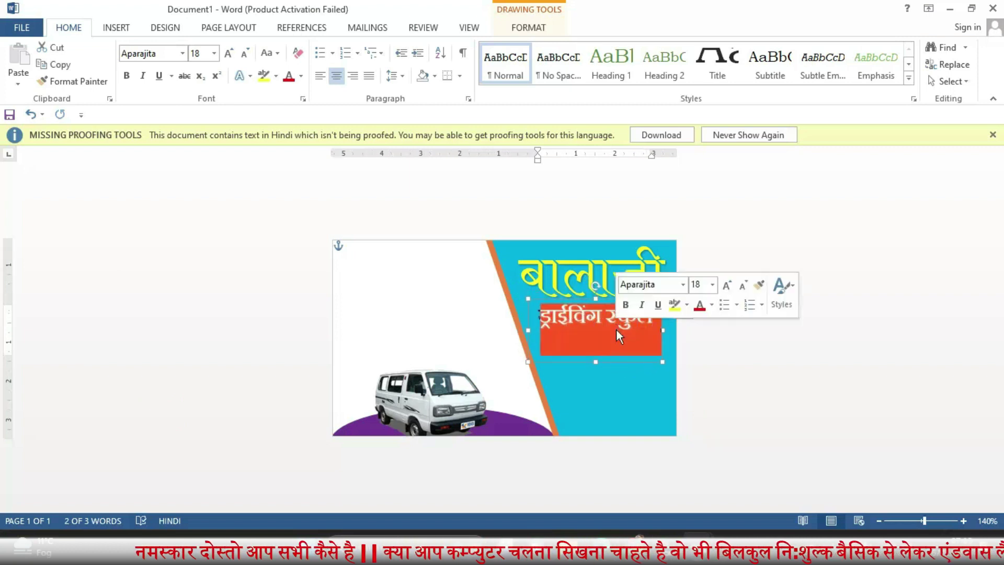
{"action": "left_click", "coordinate": [527, 27]}
{"action": "left_click", "coordinate": [116, 28]}
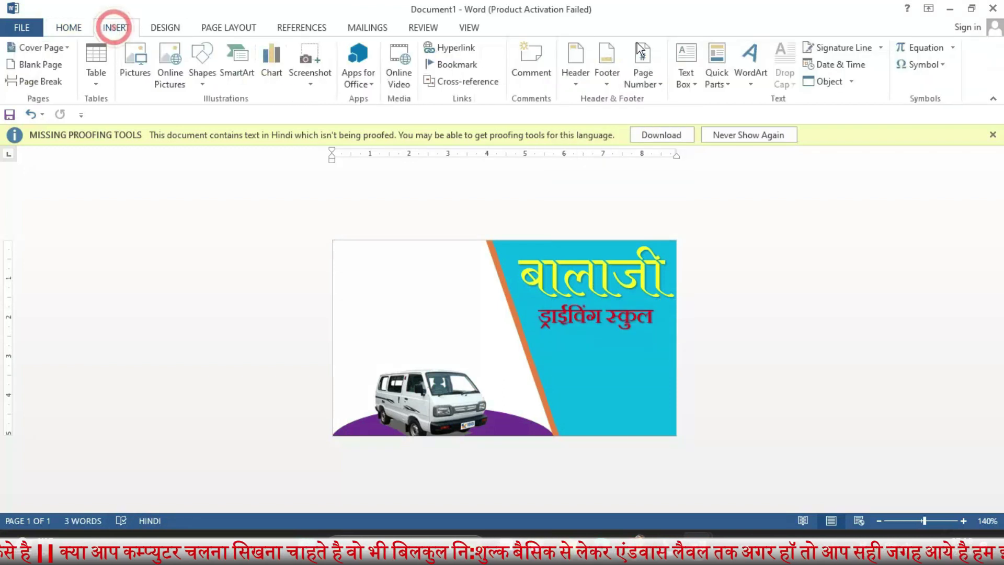
Draw an empty text box on the cyan panel beneath the subtitle
{"action": "left_click", "coordinate": [202, 73]}
{"action": "left_click", "coordinate": [196, 112]}
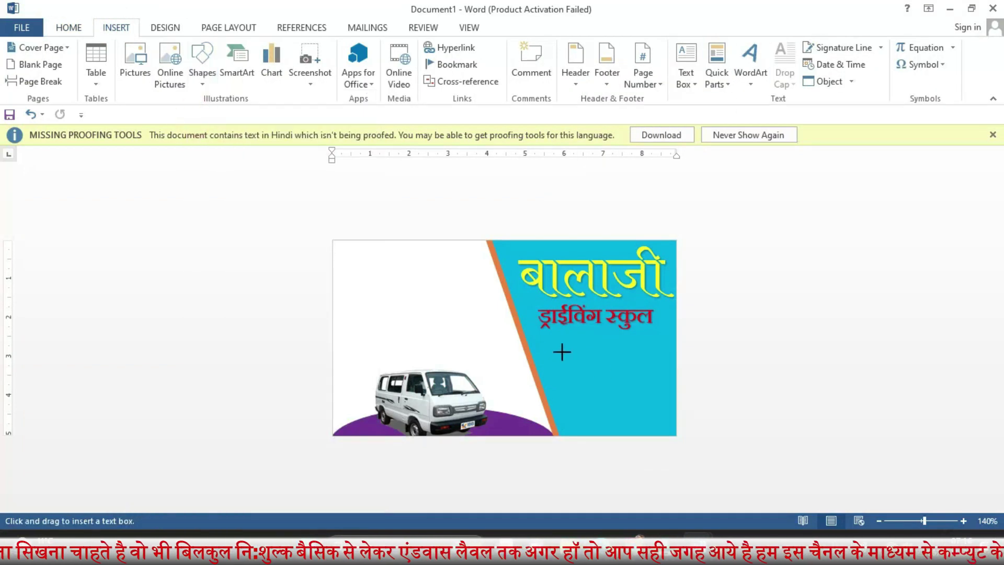
{"action": "mouse_move", "coordinate": [561, 348]}
{"action": "left_mouse_down"}
{"action": "mouse_move", "coordinate": [600, 397]}
{"action": "mouse_move", "coordinate": [643, 409]}
{"action": "mouse_move", "coordinate": [643, 419]}
{"action": "left_mouse_up"}
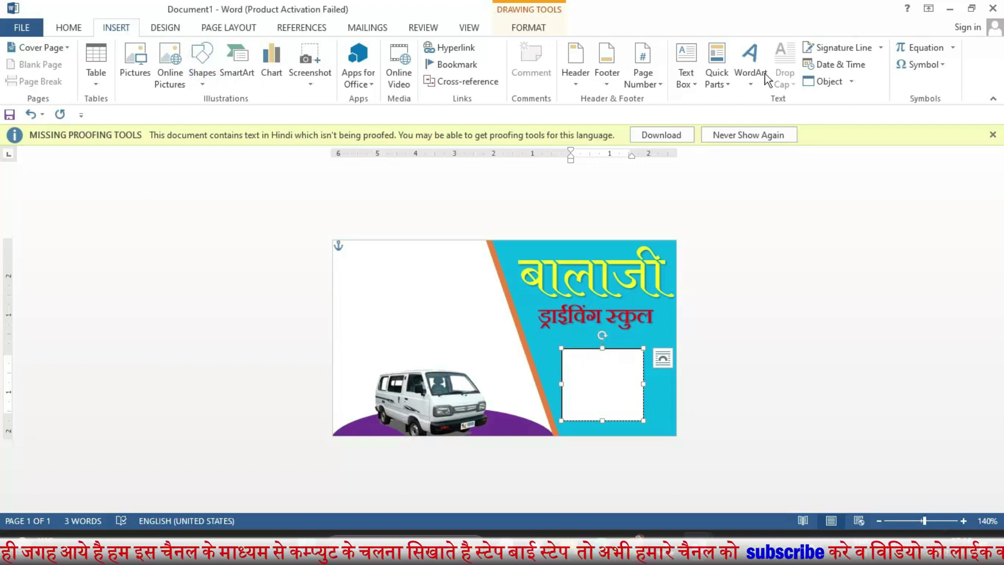
{"action": "left_click", "coordinate": [920, 65]}
Insert phone, WhatsApp, envelope and web icons from the recently used symbols
{"action": "left_click", "coordinate": [932, 178]}
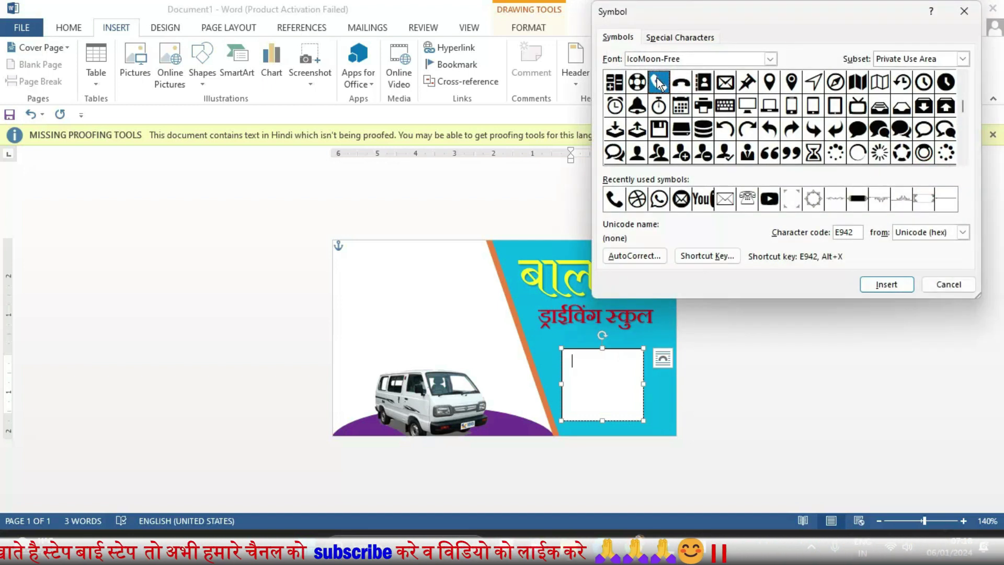
{"action": "left_click", "coordinate": [888, 285]}
{"action": "left_click", "coordinate": [889, 285]}
{"action": "left_click", "coordinate": [659, 200]}
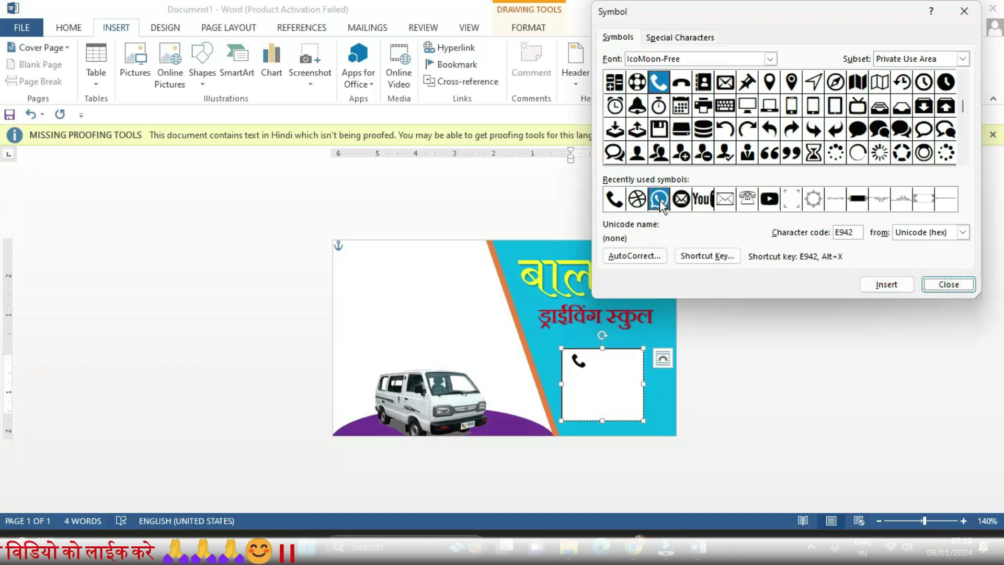
{"action": "left_click", "coordinate": [887, 284]}
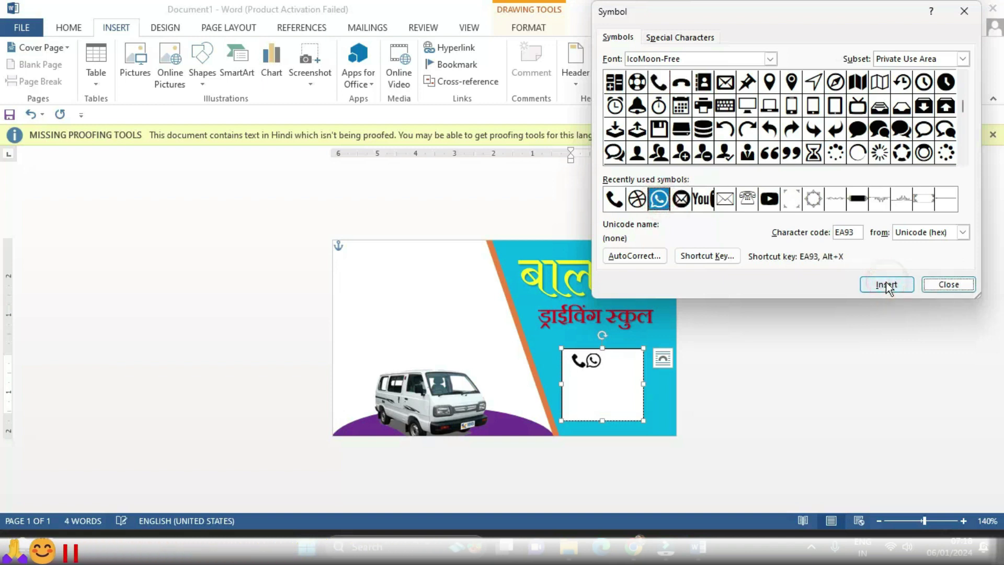
{"action": "left_click", "coordinate": [680, 199]}
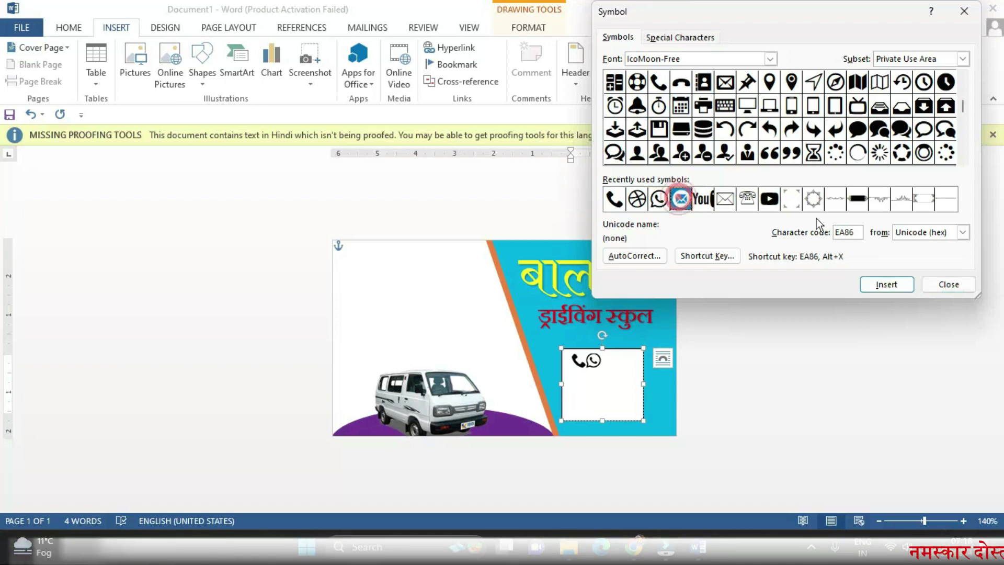
{"action": "left_click", "coordinate": [888, 285]}
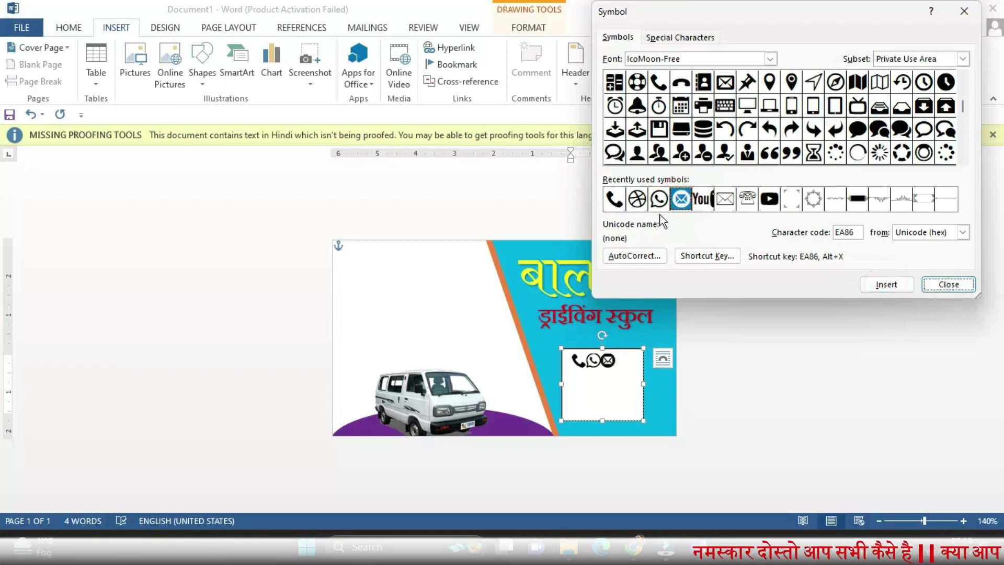
{"action": "left_click", "coordinate": [638, 200]}
{"action": "left_click", "coordinate": [883, 285]}
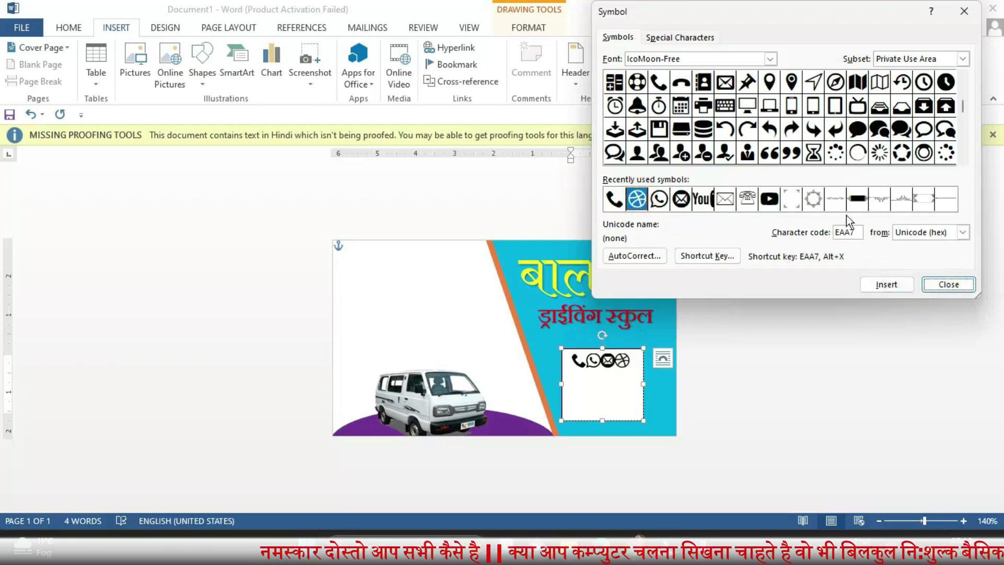
{"action": "left_click", "coordinate": [963, 11]}
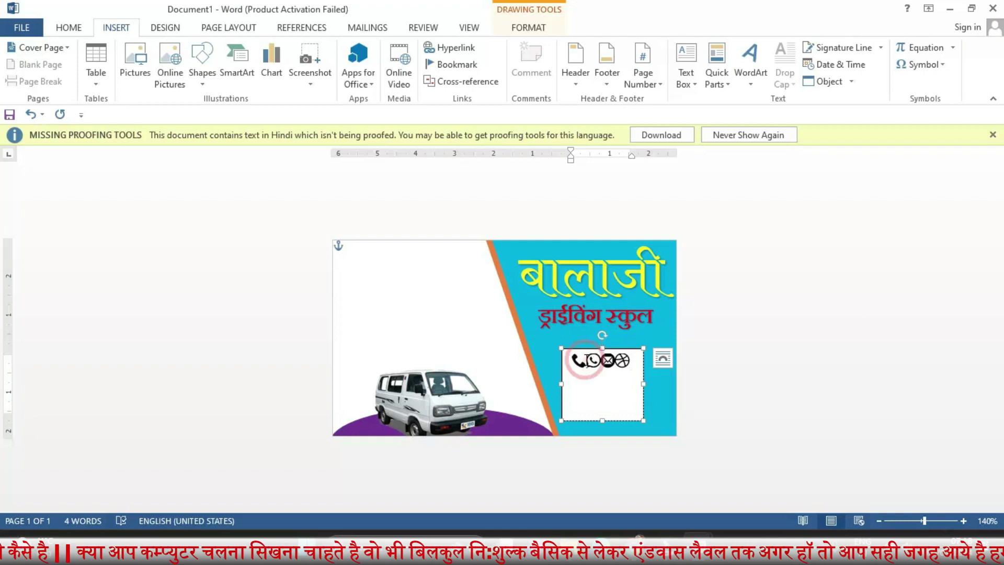
Move the last three icons to a new line below the phone icon
{"action": "key", "text": "Return"}
{"action": "key", "text": "ctrl+a"}
{"action": "left_click", "coordinate": [68, 28]}
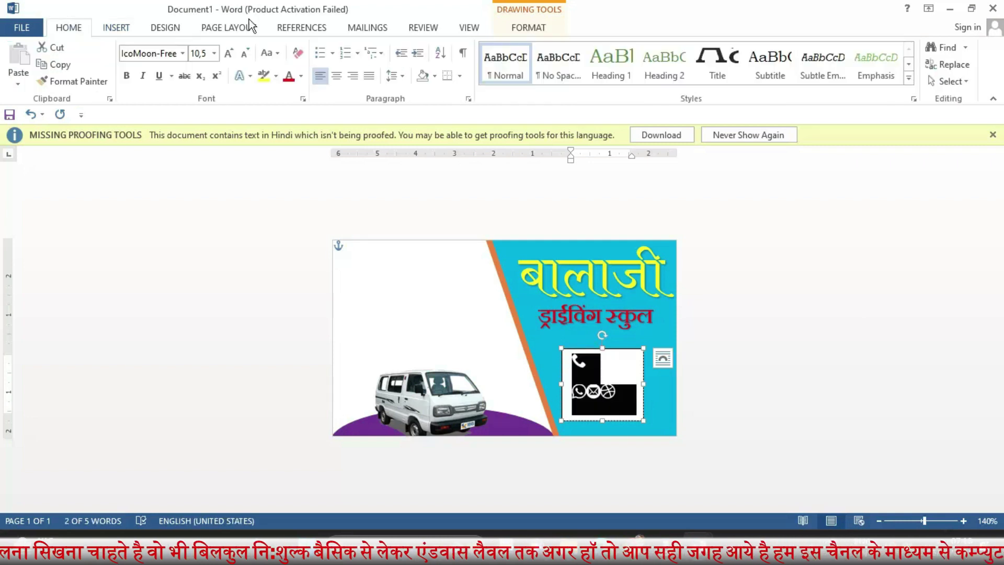
{"action": "left_click", "coordinate": [403, 79]}
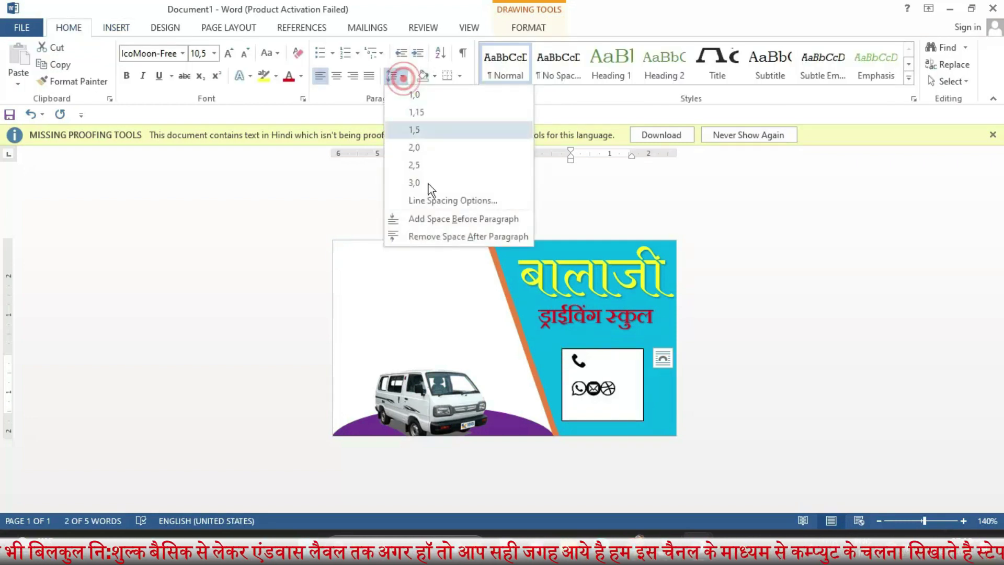
Remove the space after paragraphs and type the phone number after the phone icon
{"action": "left_click", "coordinate": [435, 236]}
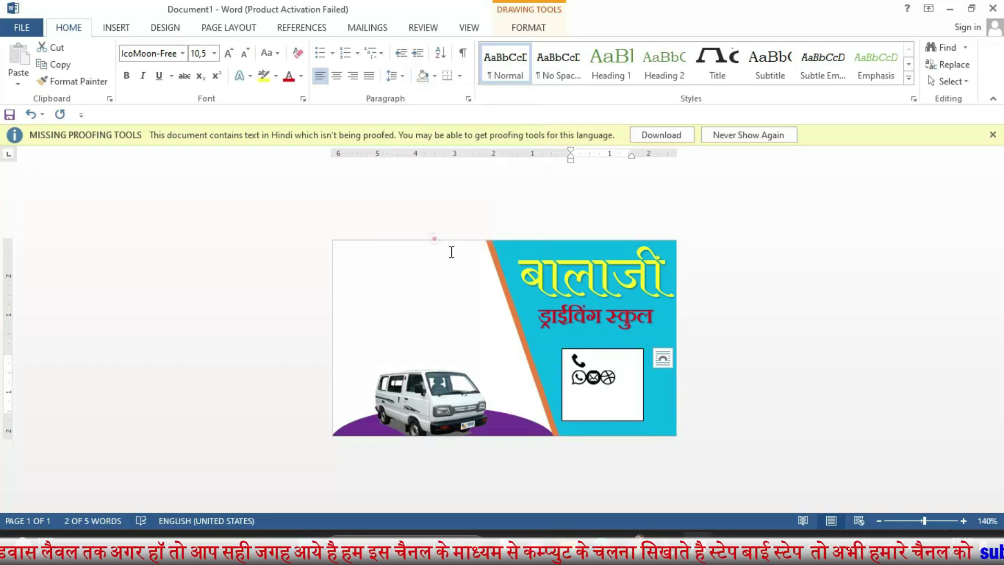
{"action": "left_click", "coordinate": [595, 364]}
{"action": "type", "text": "+91"}
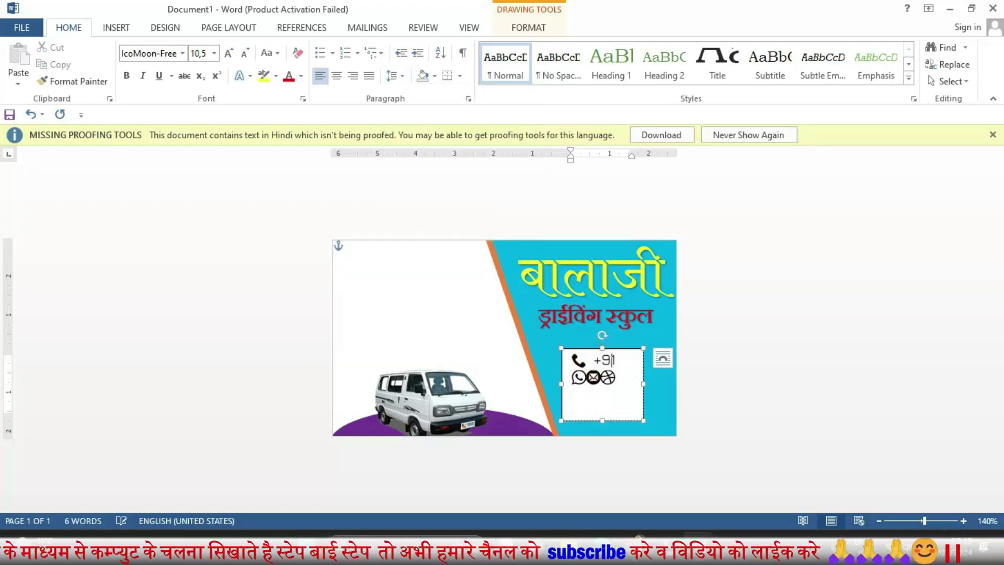
{"action": "type", "text": "909"}
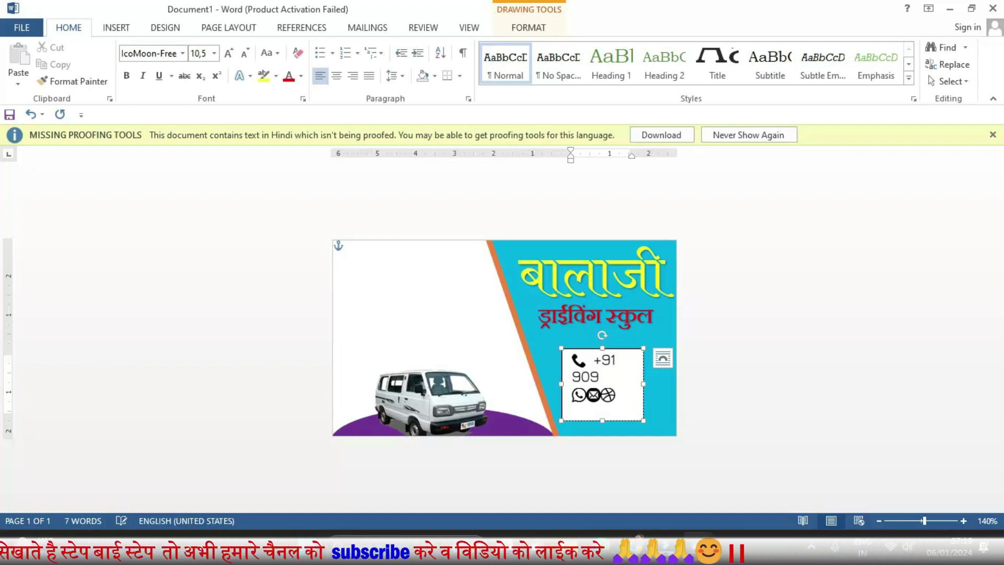
{"action": "type", "text": "8XX XXXX"}
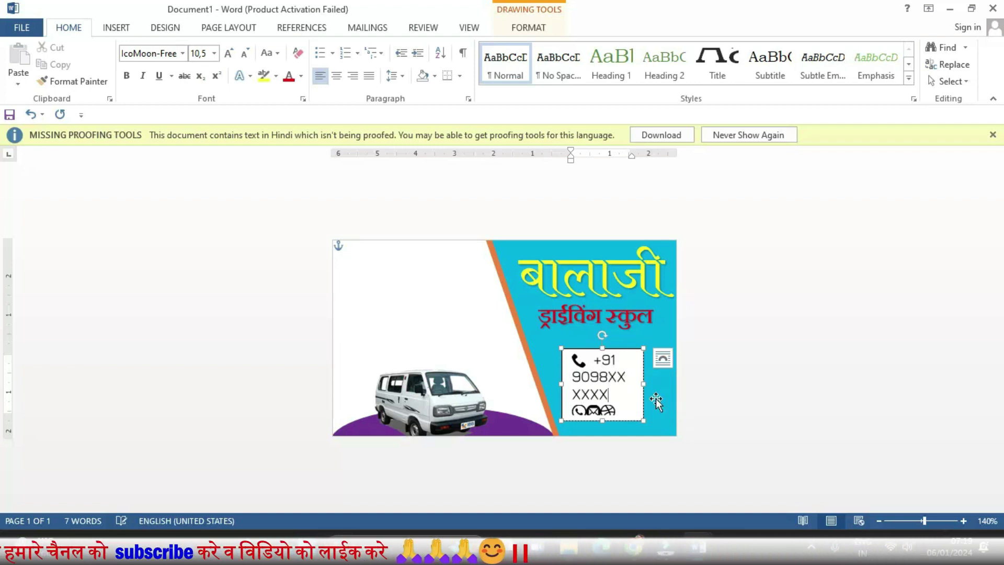
Widen the contact box on both sides and shrink its text to 7 pt
{"action": "left_click_drag", "start_coordinate": [646, 384], "coordinate": [671, 385]}
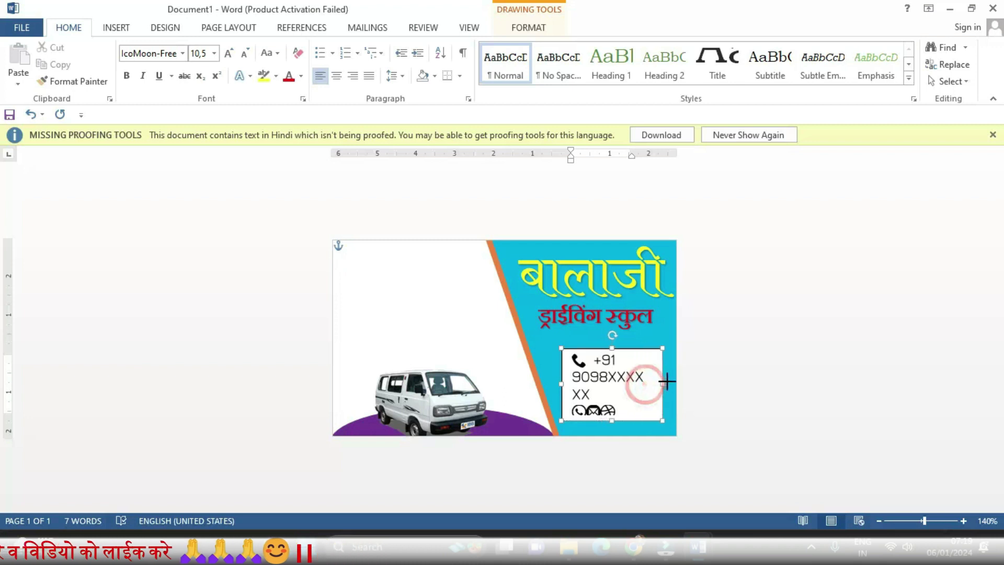
{"action": "left_click_drag", "start_coordinate": [559, 383], "coordinate": [627, 412]}
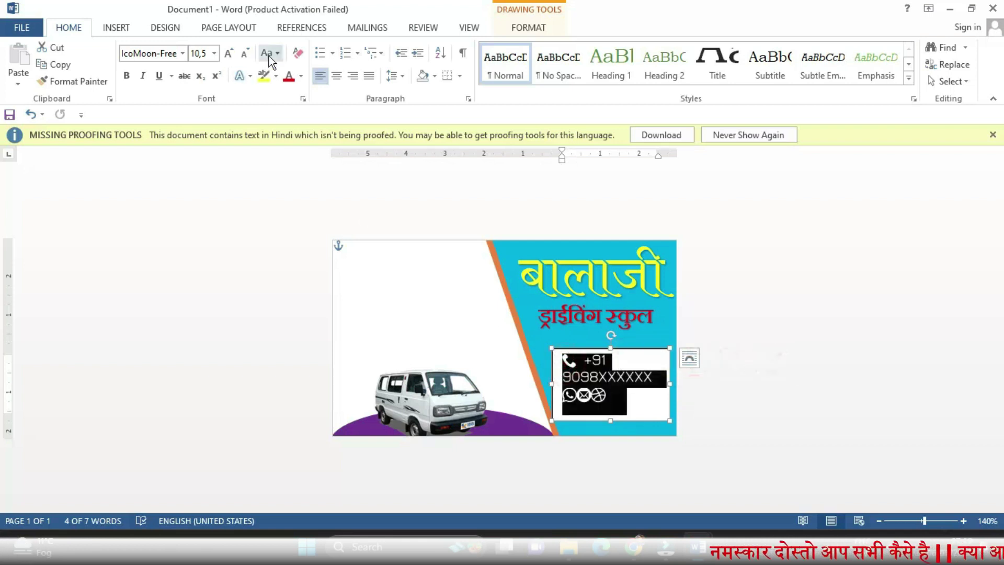
{"action": "left_click", "coordinate": [243, 57]}
{"action": "left_click", "coordinate": [243, 56]}
{"action": "left_click", "coordinate": [243, 56]}
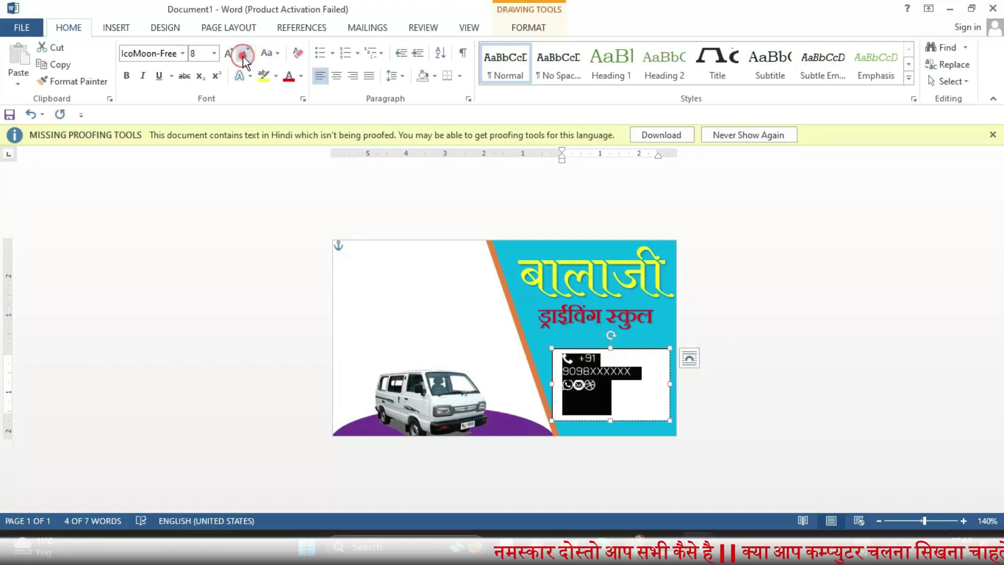
{"action": "left_click", "coordinate": [243, 55]}
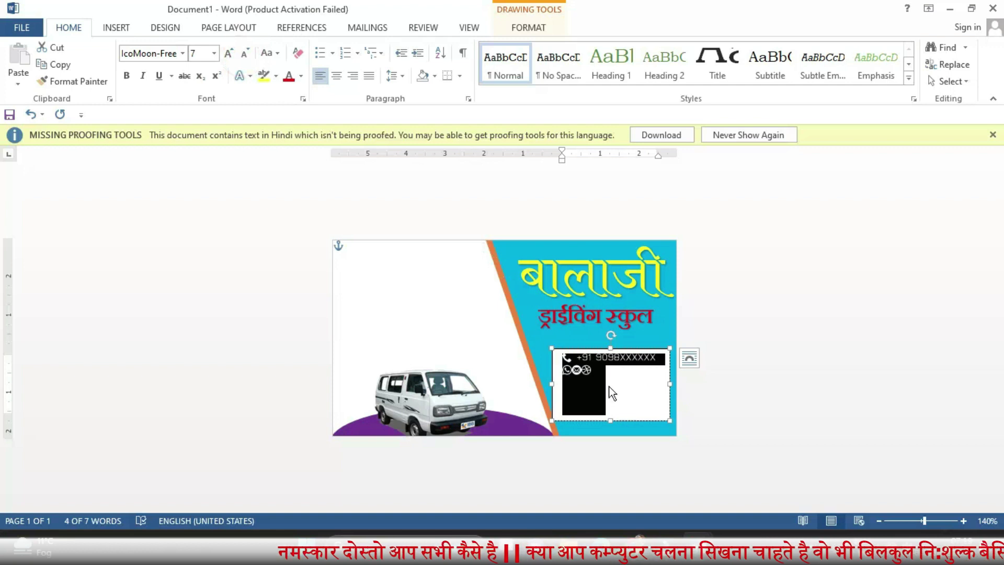
{"action": "left_click", "coordinate": [602, 370]}
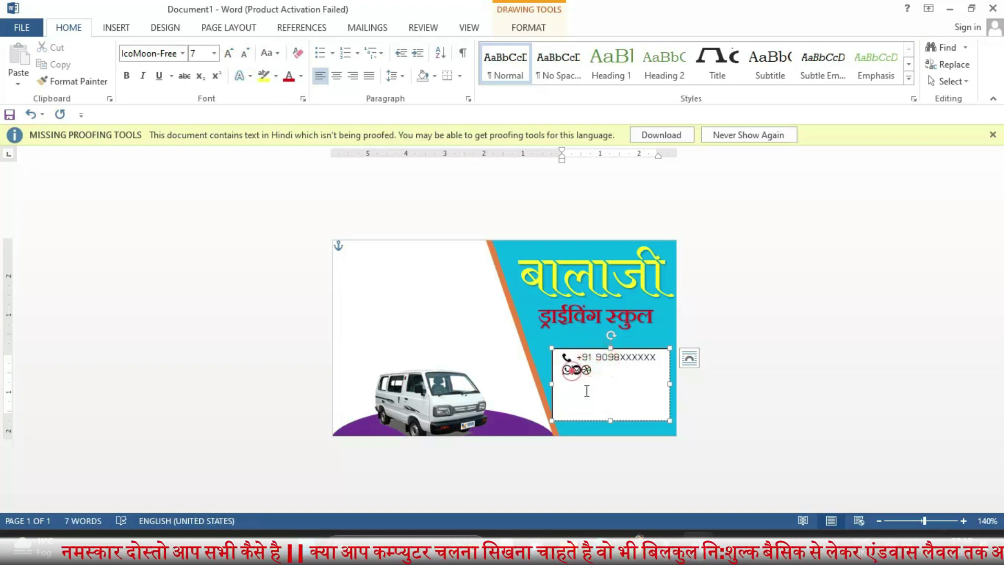
Put each icon on its own line, add the WhatsApp number, and remove the gap before the e-mail
{"action": "key", "text": "Return"}
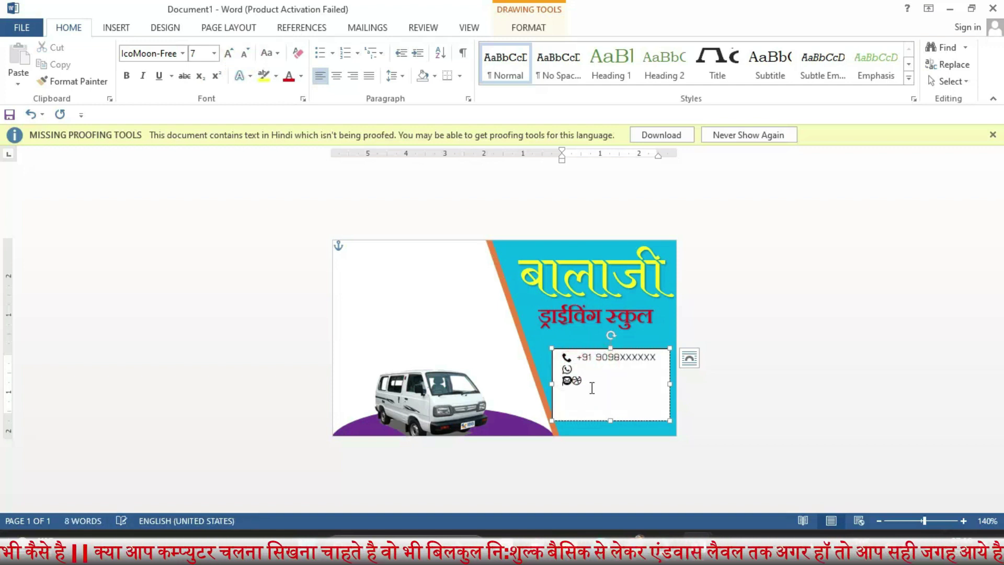
{"action": "left_click", "coordinate": [579, 365]}
{"action": "type", "text": "+91 989"}
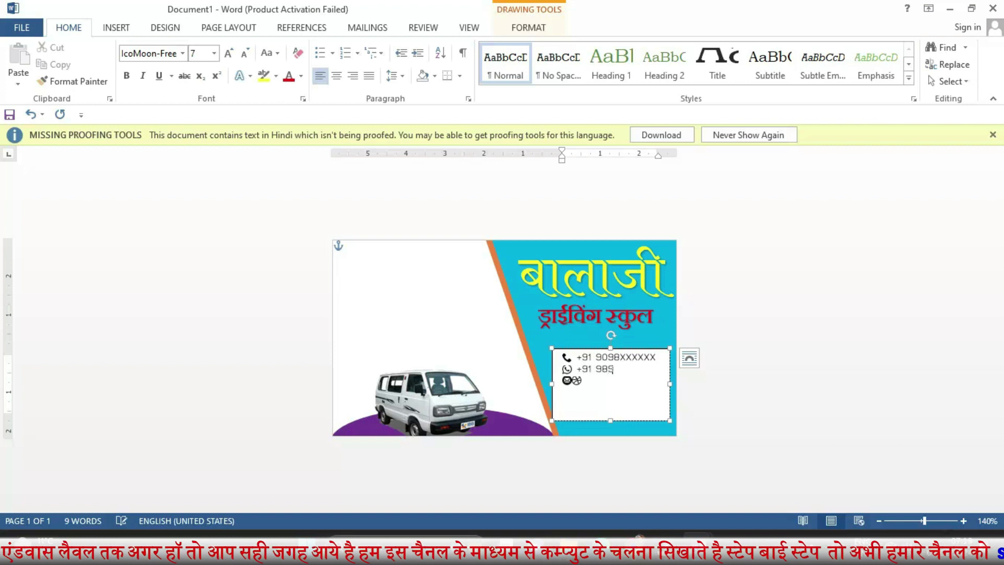
{"action": "type", "text": "3XXXXXX"}
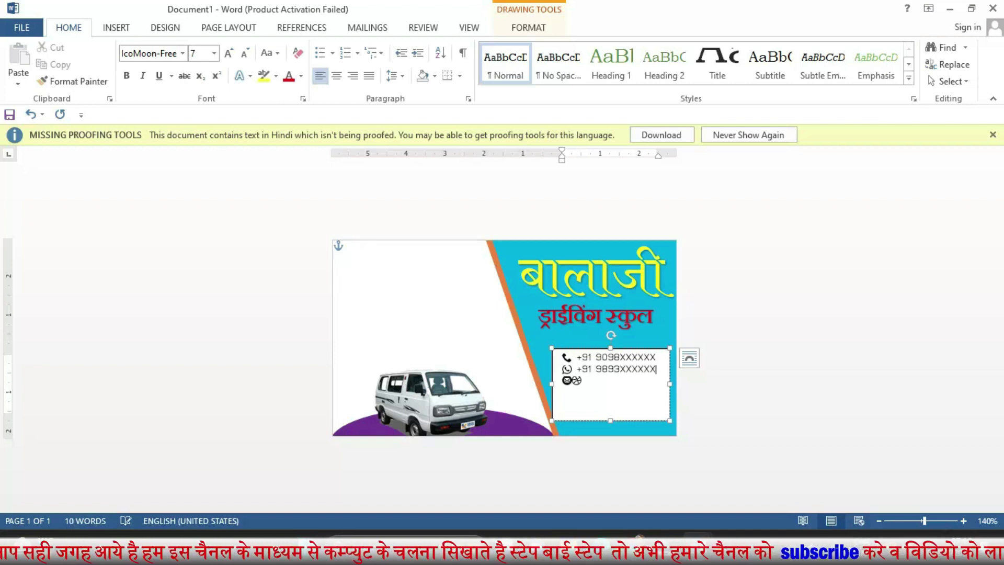
{"action": "key", "text": "Return"}
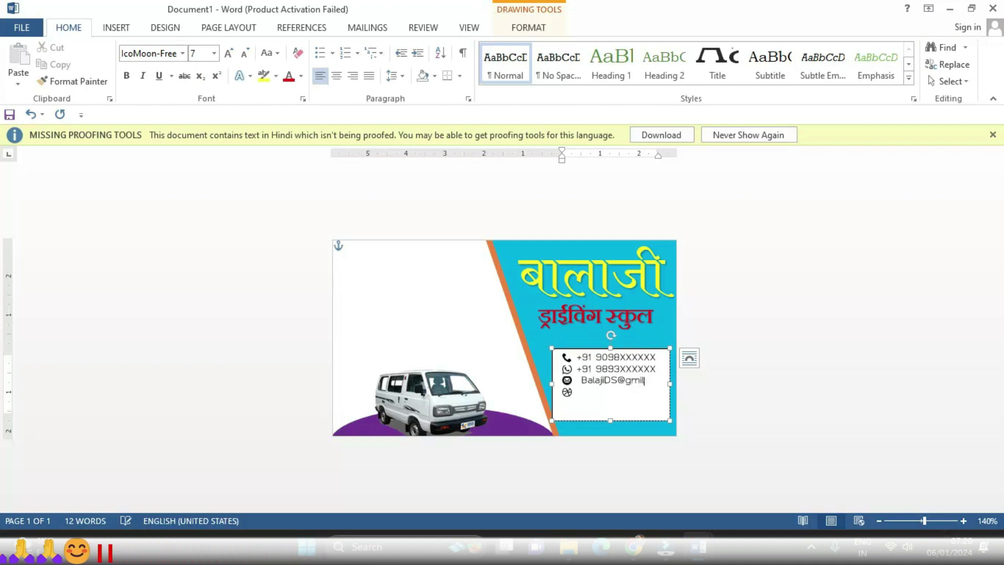
{"action": "left_click", "coordinate": [578, 392]}
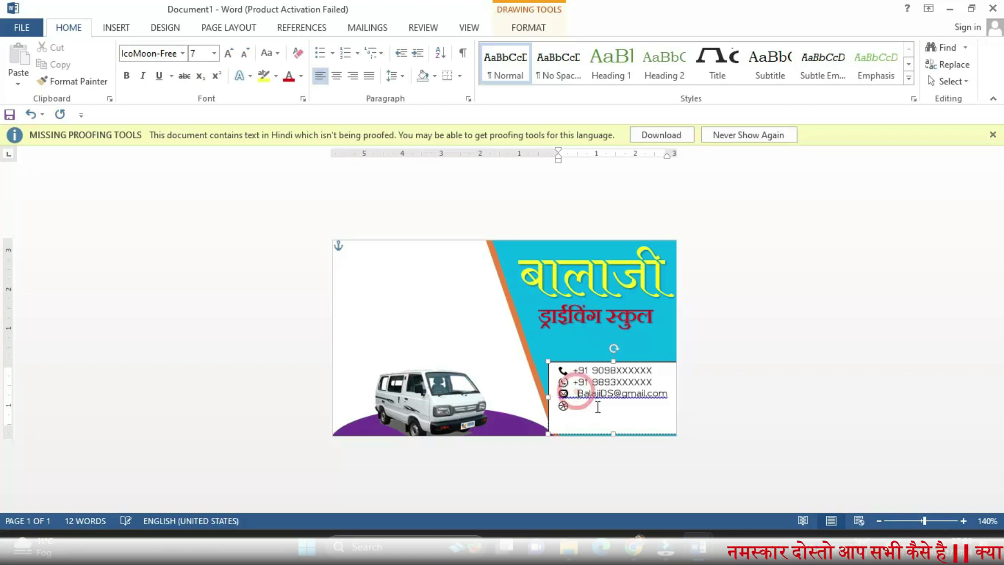
{"action": "key", "text": "BackSpace"}
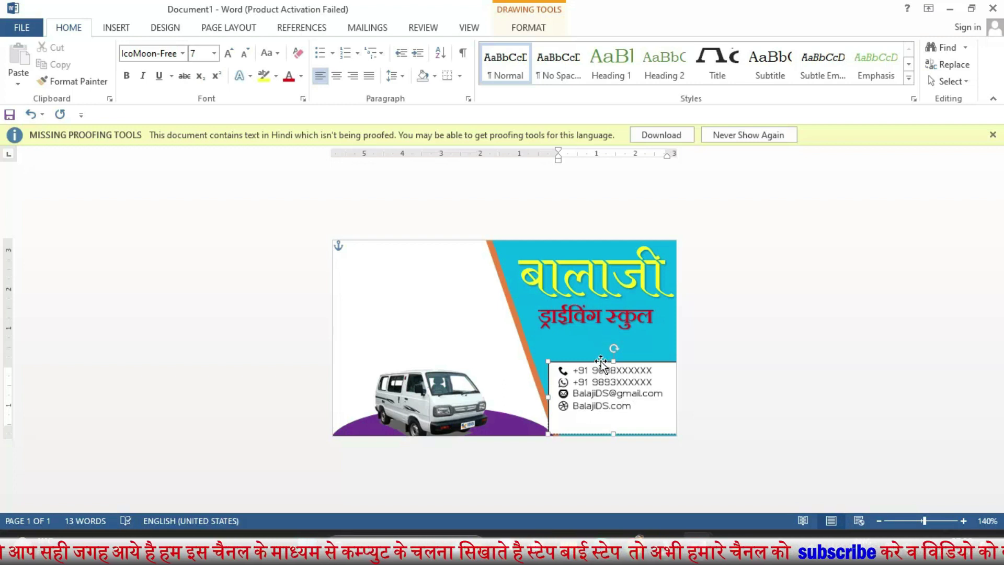
Give the contact-details box a cyan fill and no outline, then move it higher on the panel
{"action": "left_click_drag", "start_coordinate": [600, 362], "coordinate": [604, 379]}
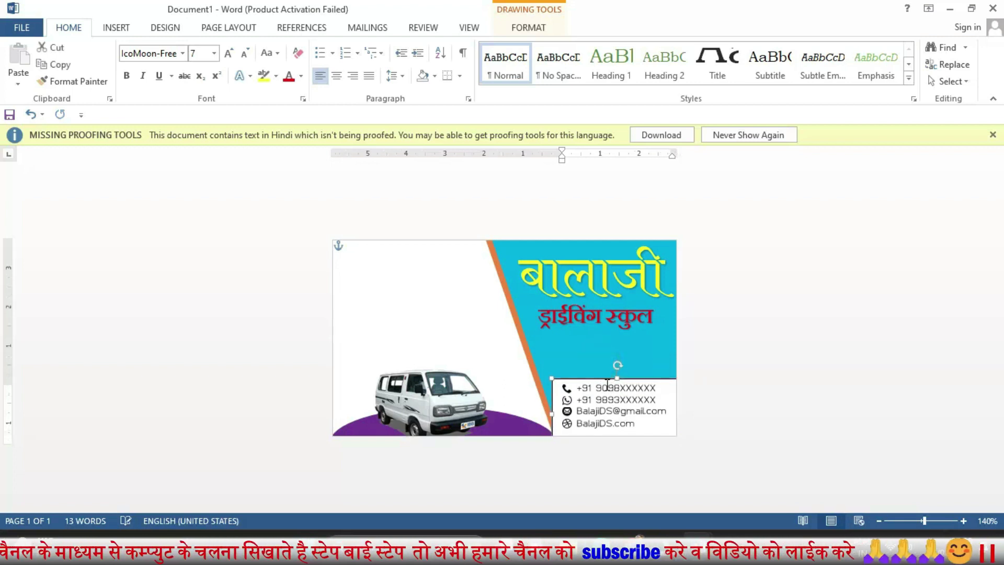
{"action": "left_click", "coordinate": [519, 32]}
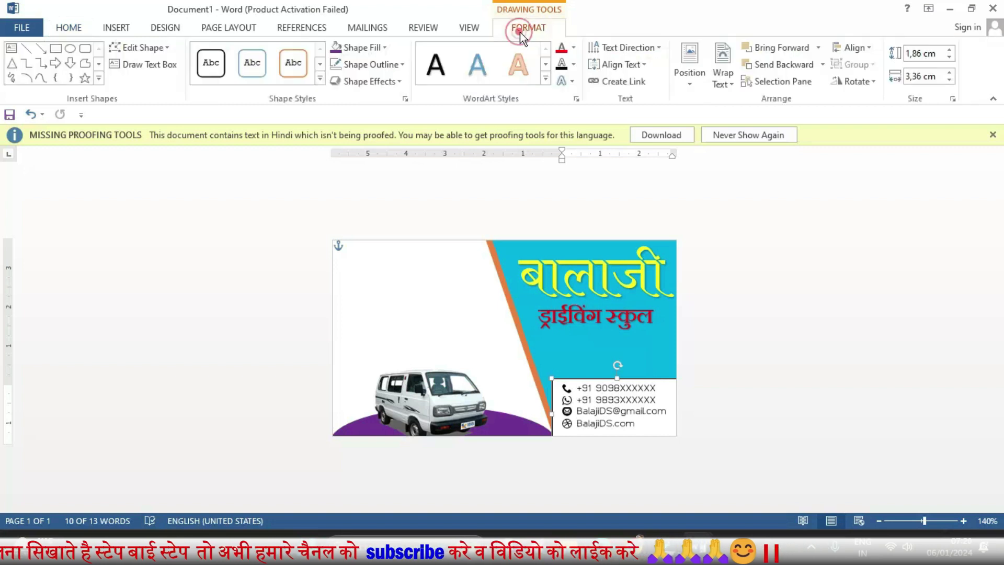
{"action": "left_click", "coordinate": [382, 47]}
{"action": "left_click", "coordinate": [387, 46]}
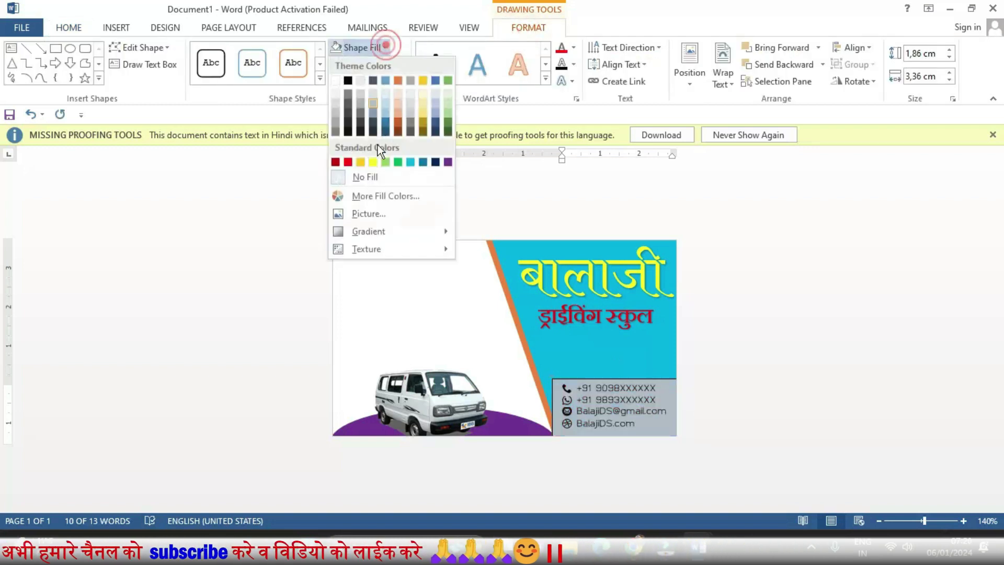
{"action": "left_click", "coordinate": [371, 178]}
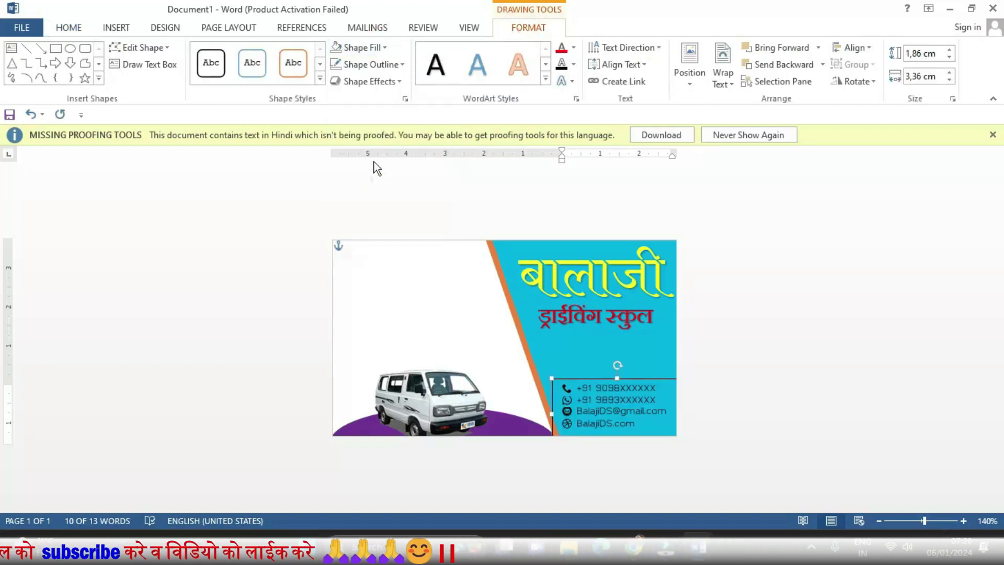
{"action": "left_click", "coordinate": [400, 64]}
{"action": "left_click", "coordinate": [363, 195]}
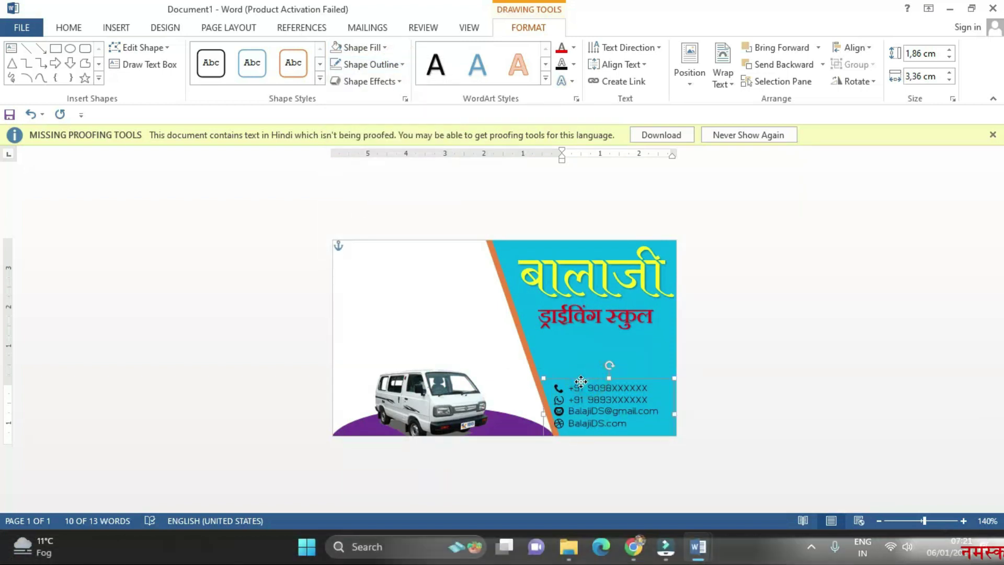
{"action": "left_click_drag", "start_coordinate": [588, 378], "coordinate": [581, 362]}
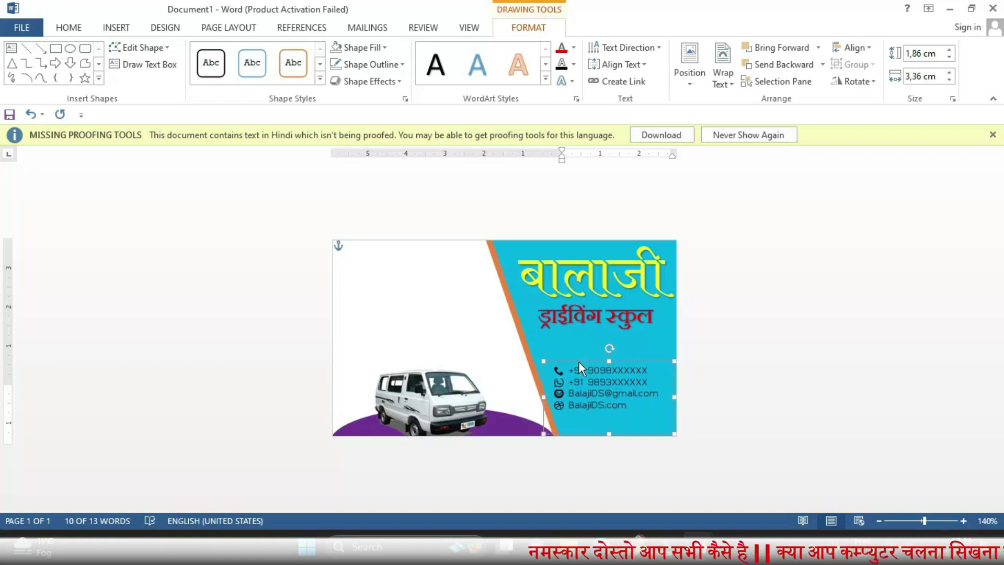
Make all the contact-details text bold
{"action": "triple_click", "coordinate": [583, 387]}
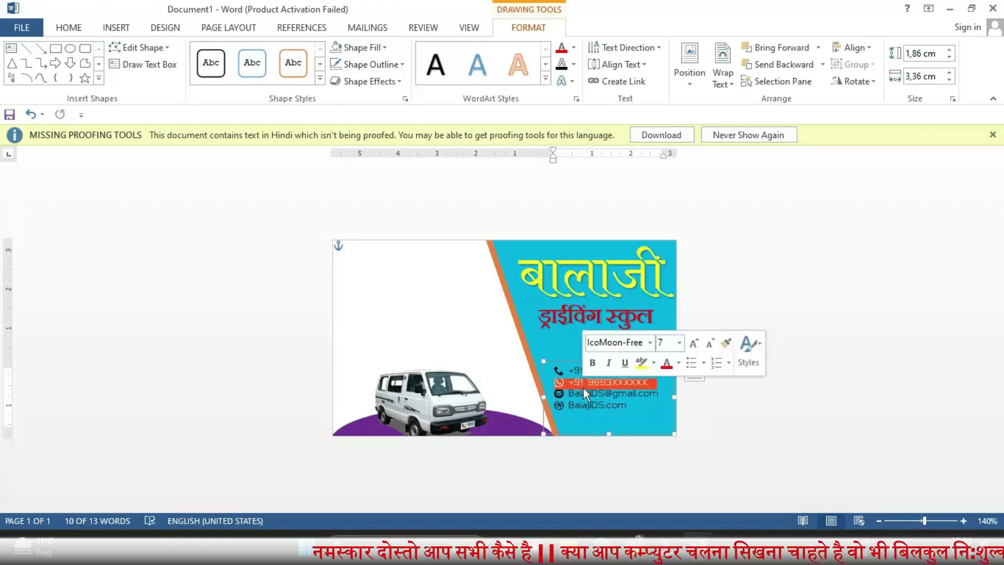
{"action": "key", "text": "ctrl+a"}
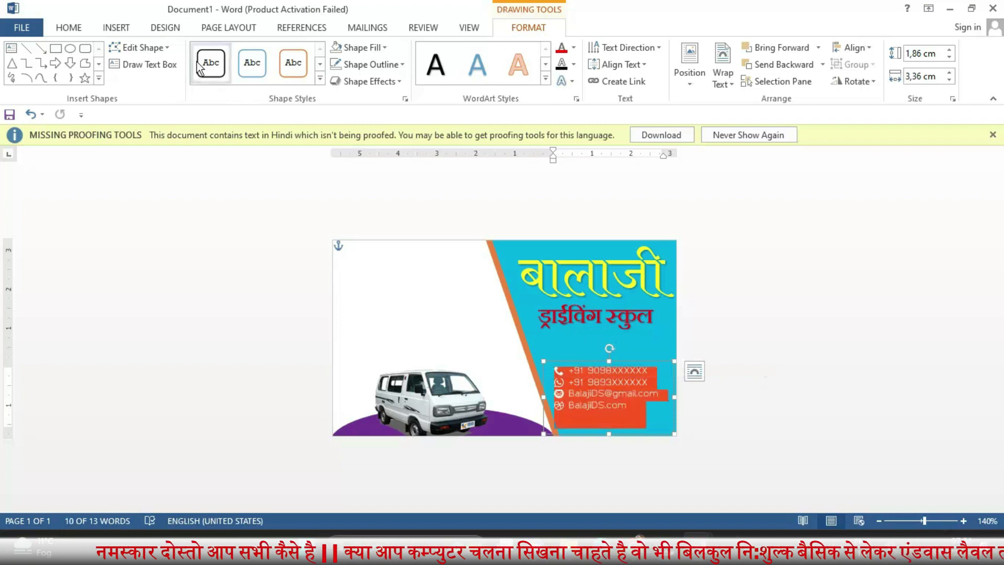
{"action": "left_click", "coordinate": [69, 27]}
{"action": "left_click", "coordinate": [127, 76]}
{"action": "left_click", "coordinate": [791, 306]}
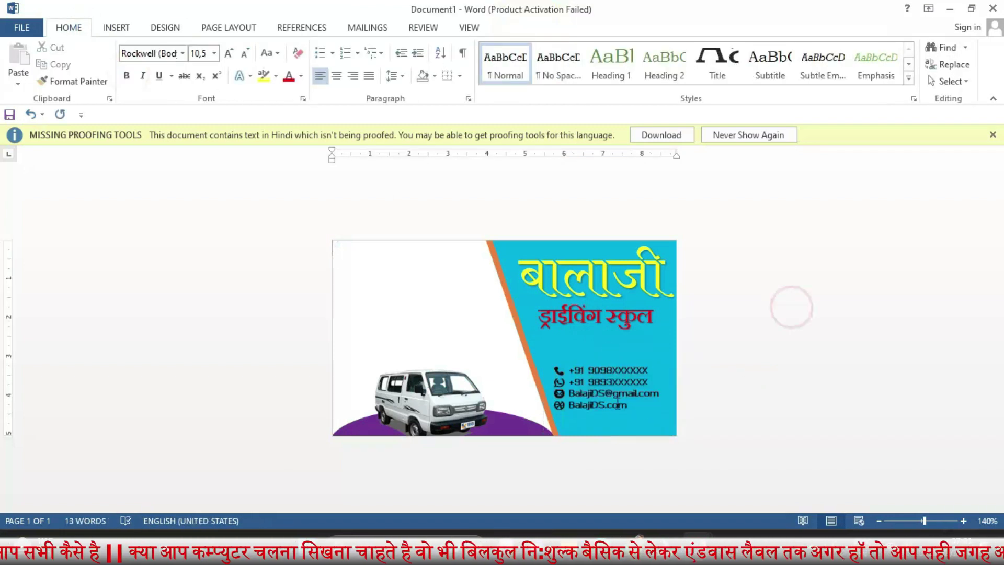
Colour the contact text white and nudge its box slightly down and right
{"action": "left_click", "coordinate": [564, 367]}
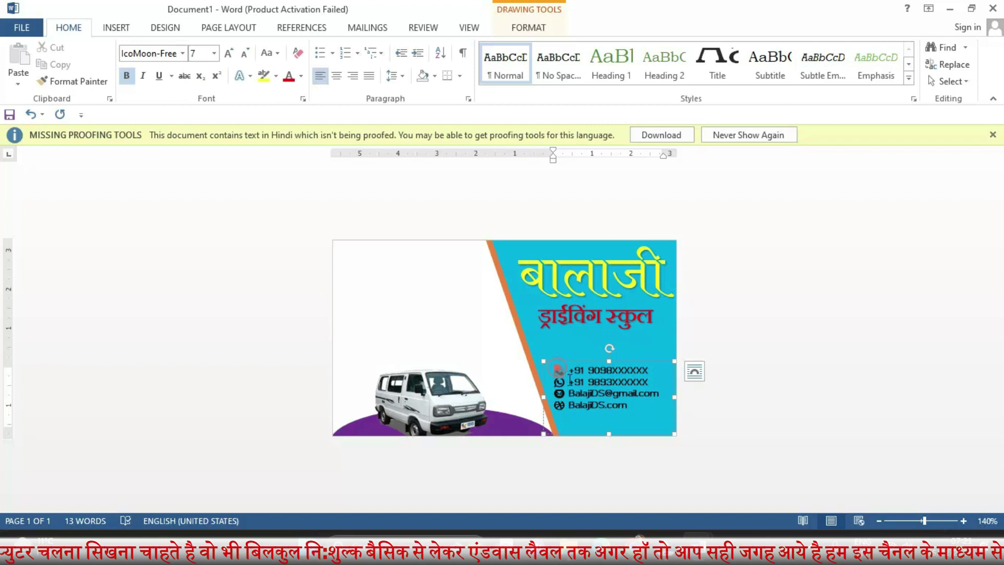
{"action": "left_click_drag", "start_coordinate": [569, 378], "coordinate": [645, 407]}
{"action": "left_click", "coordinate": [529, 27]}
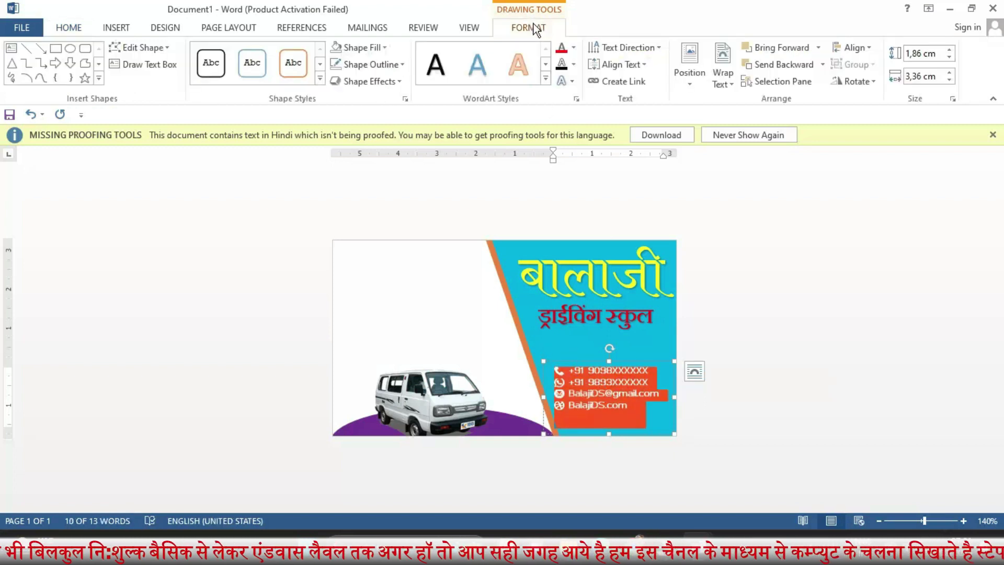
{"action": "left_click", "coordinate": [575, 51]}
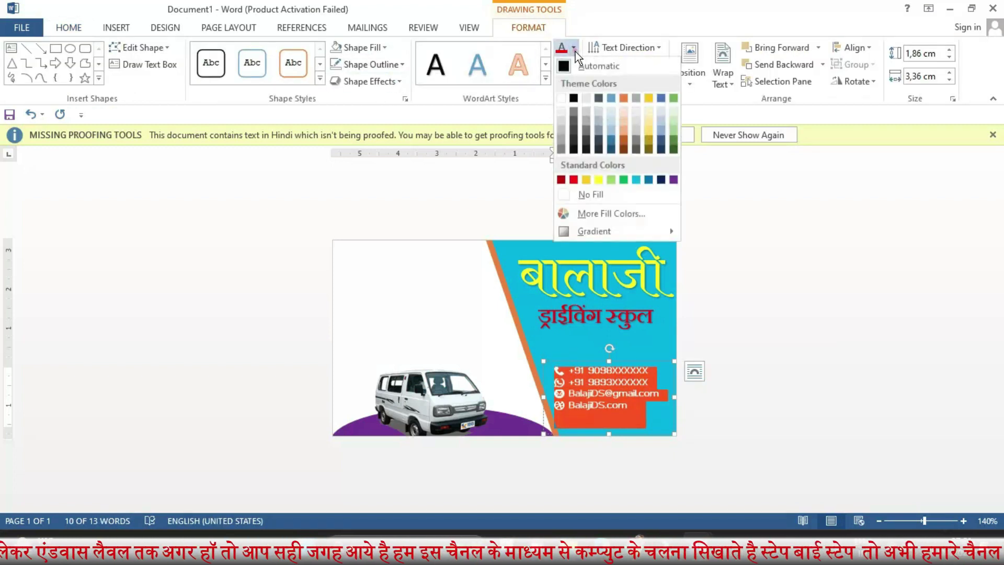
{"action": "left_click", "coordinate": [564, 98]}
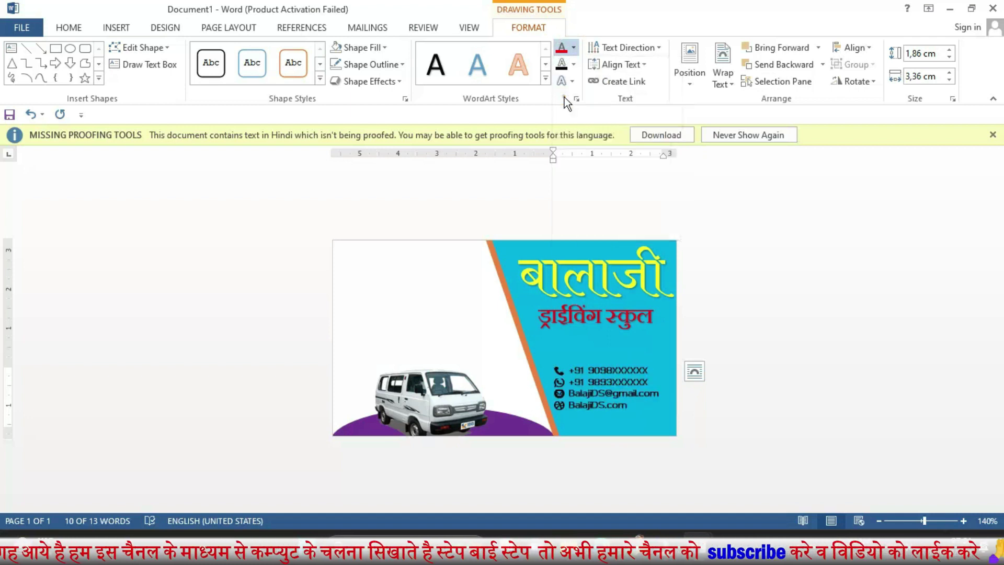
{"action": "left_click", "coordinate": [615, 400]}
{"action": "left_click_drag", "start_coordinate": [628, 362], "coordinate": [632, 367]}
Insert a WordArt box with the tagline 'हमारे यहाँ 15 दिनो मे इ्राईविंग'
{"action": "left_click", "coordinate": [522, 471]}
{"action": "left_click", "coordinate": [118, 28]}
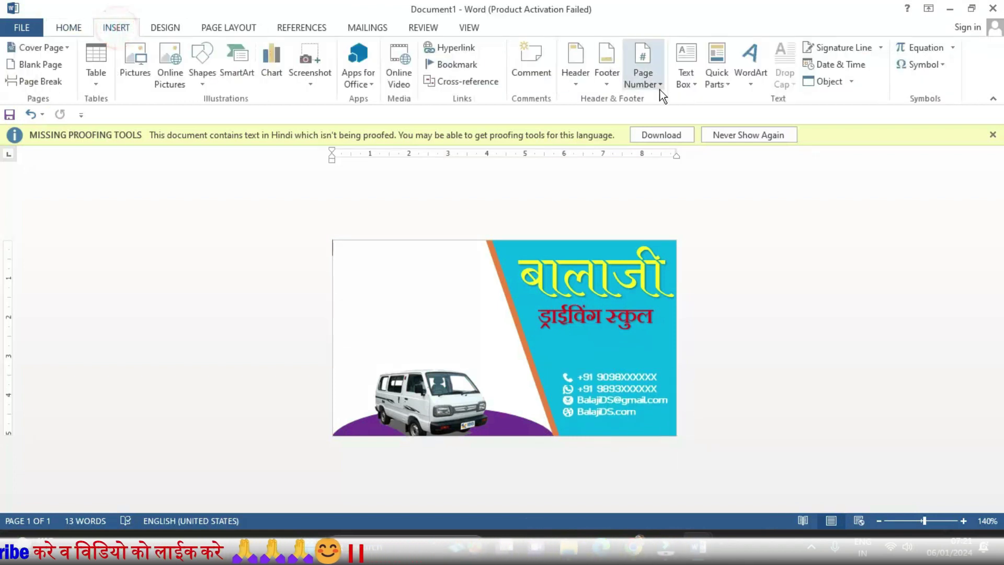
{"action": "left_click", "coordinate": [748, 85]}
{"action": "left_click", "coordinate": [749, 112]}
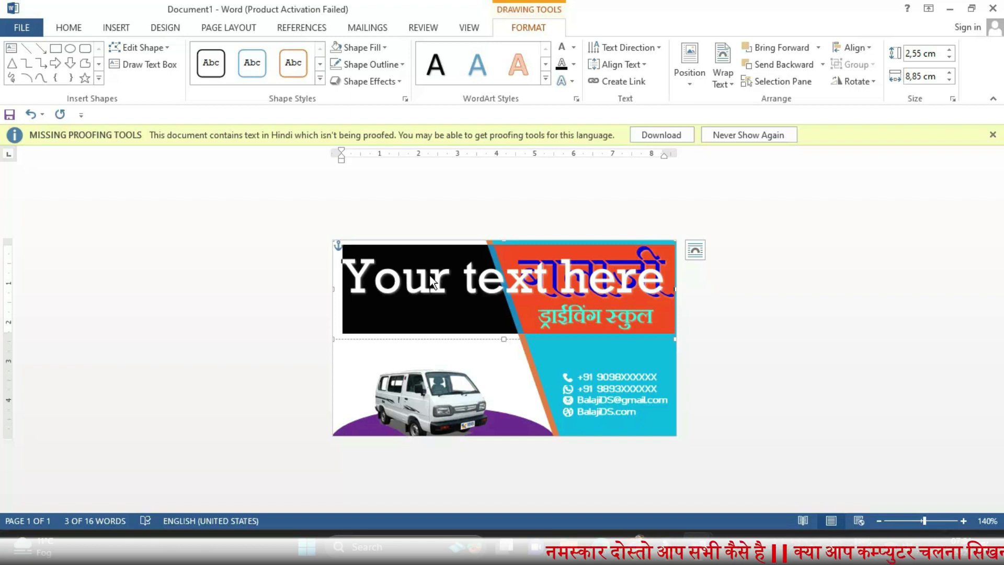
{"action": "type", "text": "हमारे यहाँ 15 दिनो मे इ्राईविंग"}
Shrink the tagline's font size down to 11
{"action": "key", "text": "ctrl+a"}
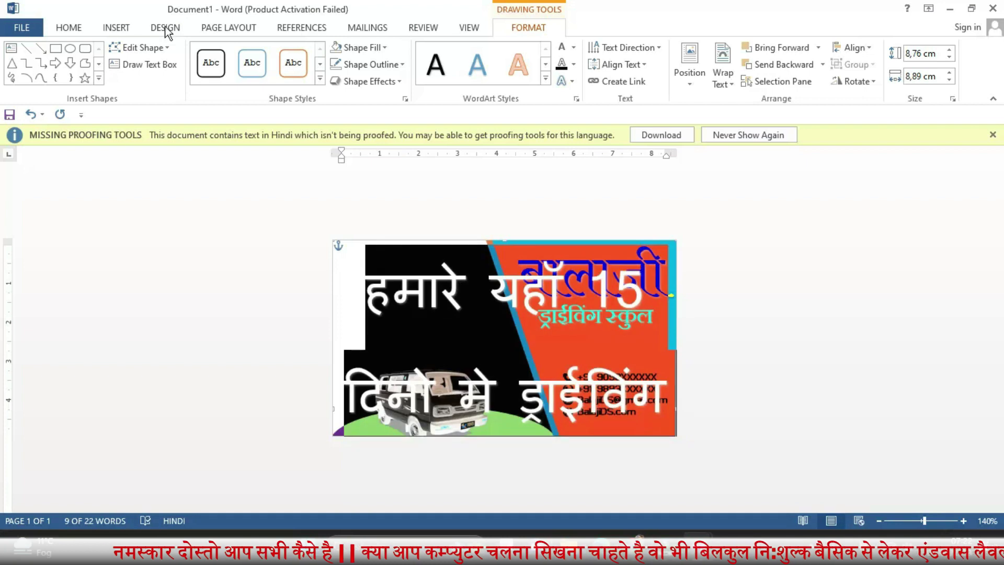
{"action": "left_click", "coordinate": [79, 32]}
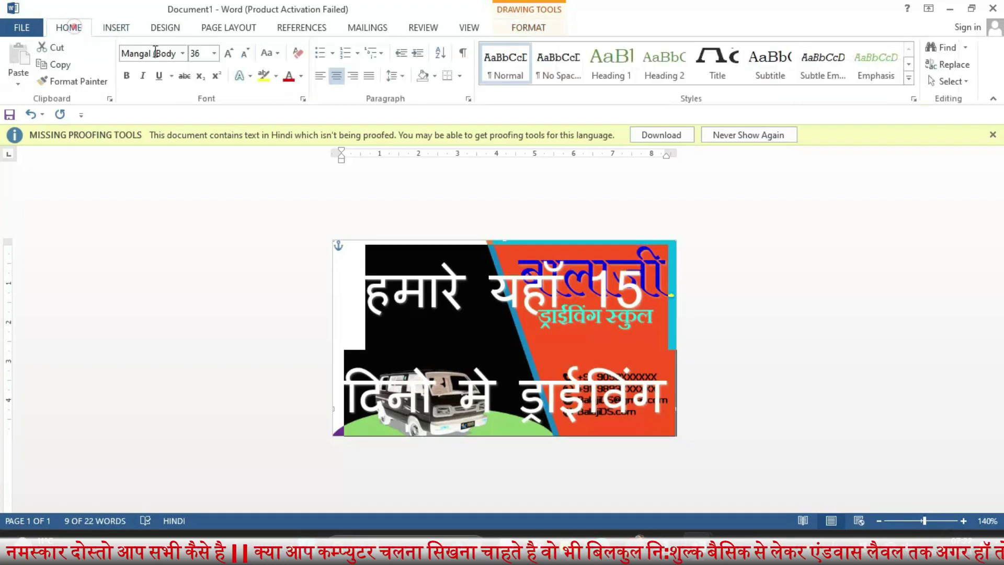
{"action": "left_click", "coordinate": [242, 53]}
{"action": "left_click", "coordinate": [243, 54]}
{"action": "left_click", "coordinate": [244, 54]}
{"action": "left_click", "coordinate": [243, 54]}
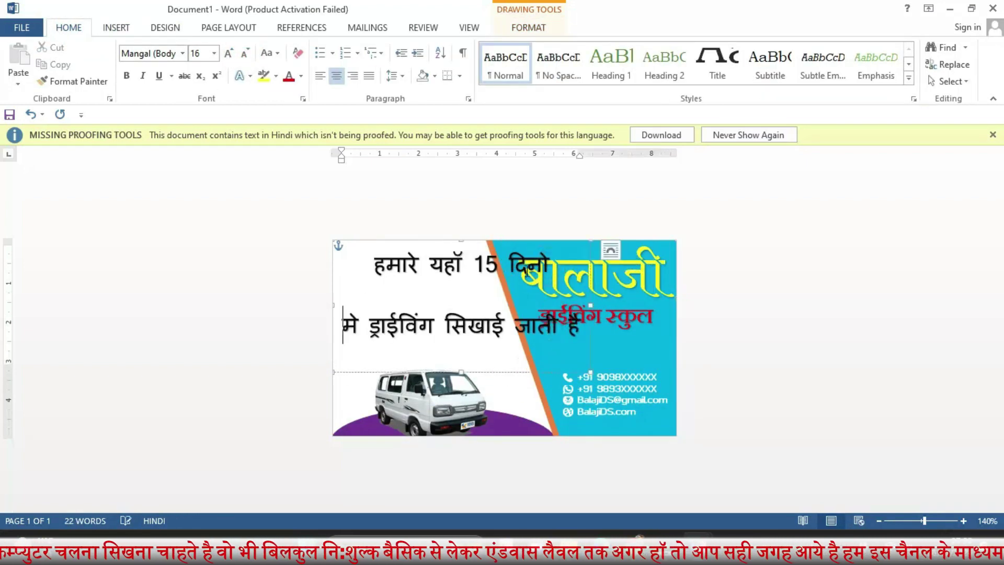
{"action": "double_click", "coordinate": [399, 266]}
{"action": "key", "text": "ctrl+a"}
{"action": "left_click", "coordinate": [244, 53]}
{"action": "left_click", "coordinate": [244, 54]}
{"action": "left_click", "coordinate": [244, 54]}
Remove extra line spacing by applying the No Spacing style to the tagline
{"action": "left_click", "coordinate": [402, 76]}
{"action": "left_click", "coordinate": [427, 236]}
{"action": "left_click", "coordinate": [529, 27]}
{"action": "left_click", "coordinate": [68, 27]}
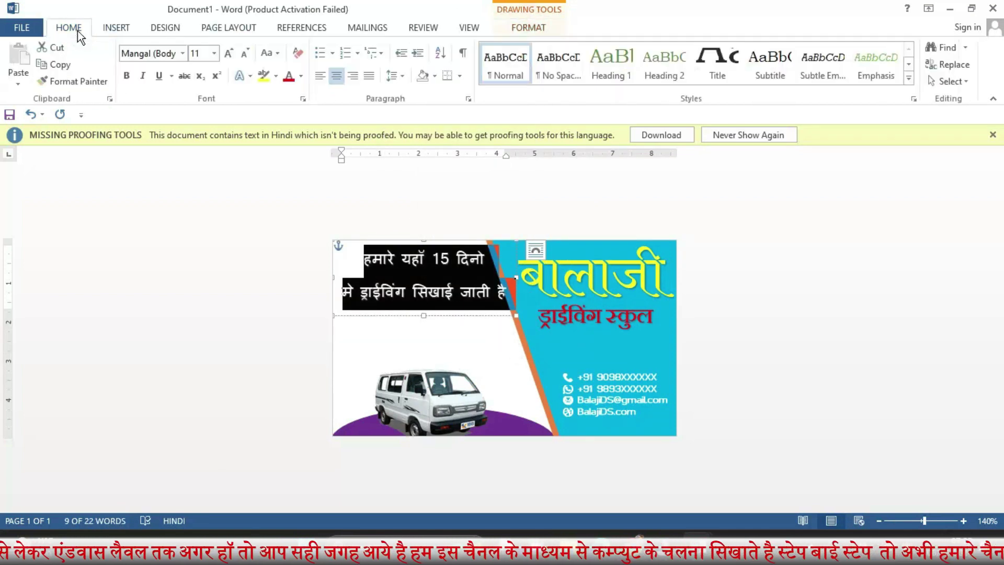
{"action": "left_click", "coordinate": [546, 65]}
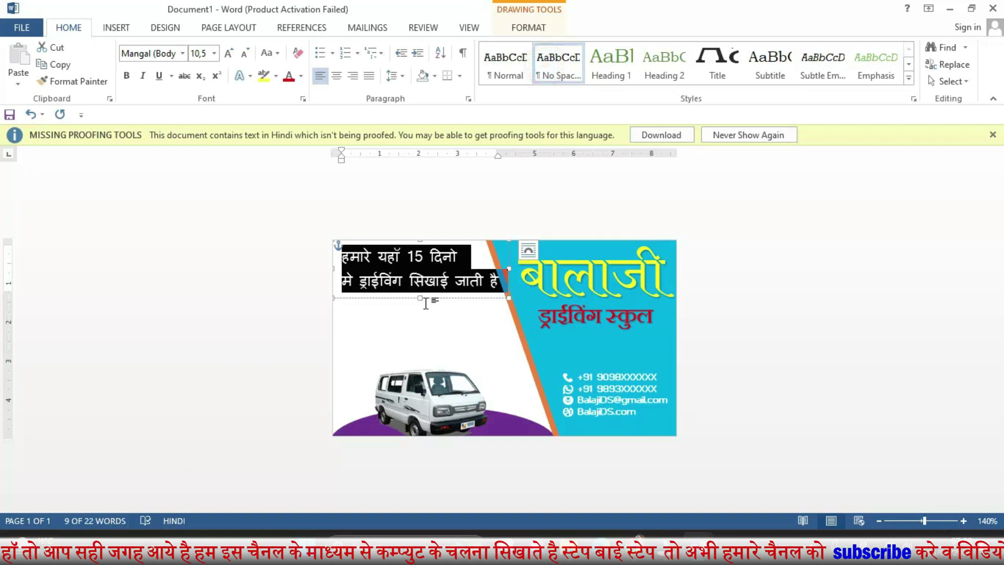
Centre the tagline text and nudge its box slightly down and left
{"action": "left_click", "coordinate": [443, 299]}
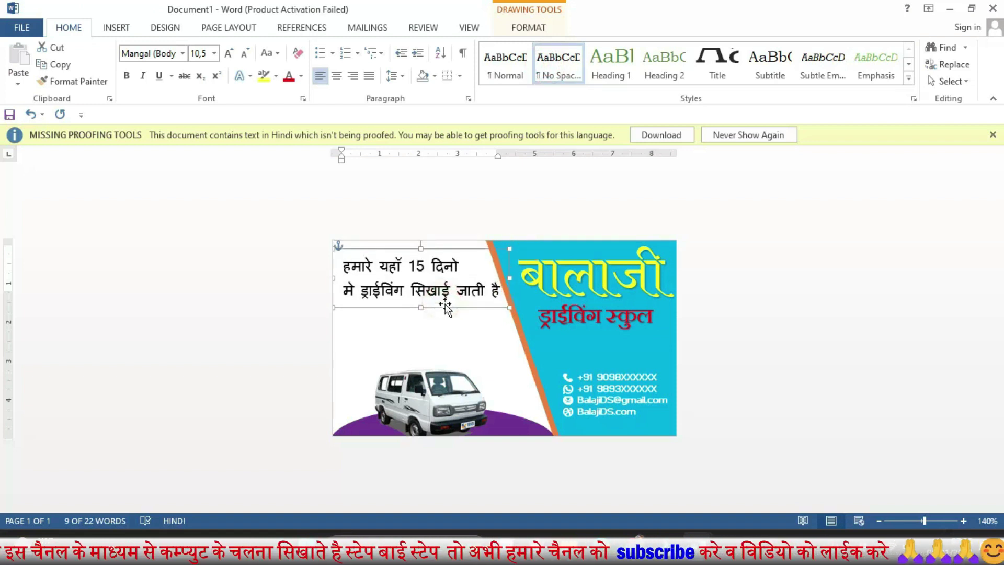
{"action": "double_click", "coordinate": [442, 290]}
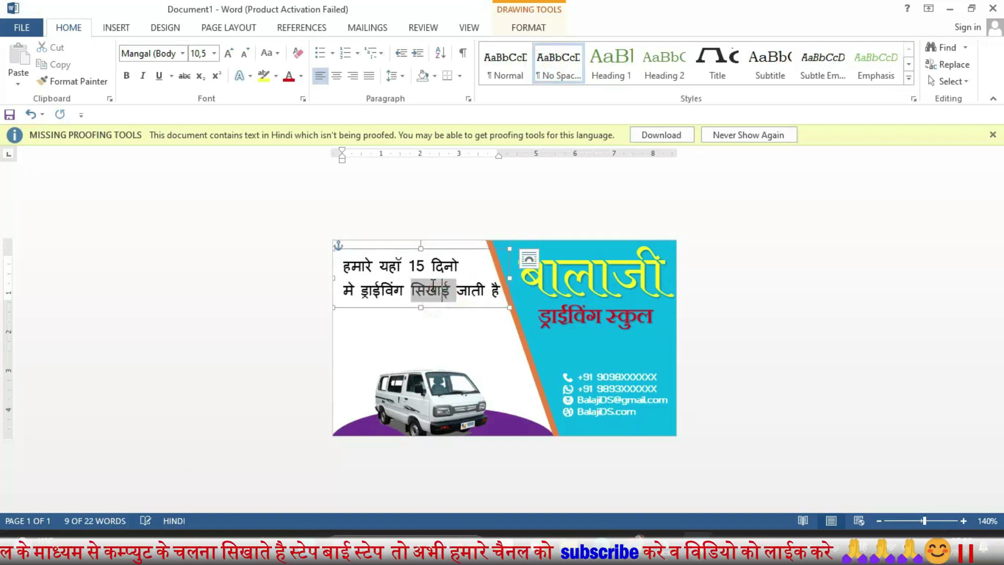
{"action": "triple_click", "coordinate": [397, 267]}
{"action": "left_click", "coordinate": [339, 73]}
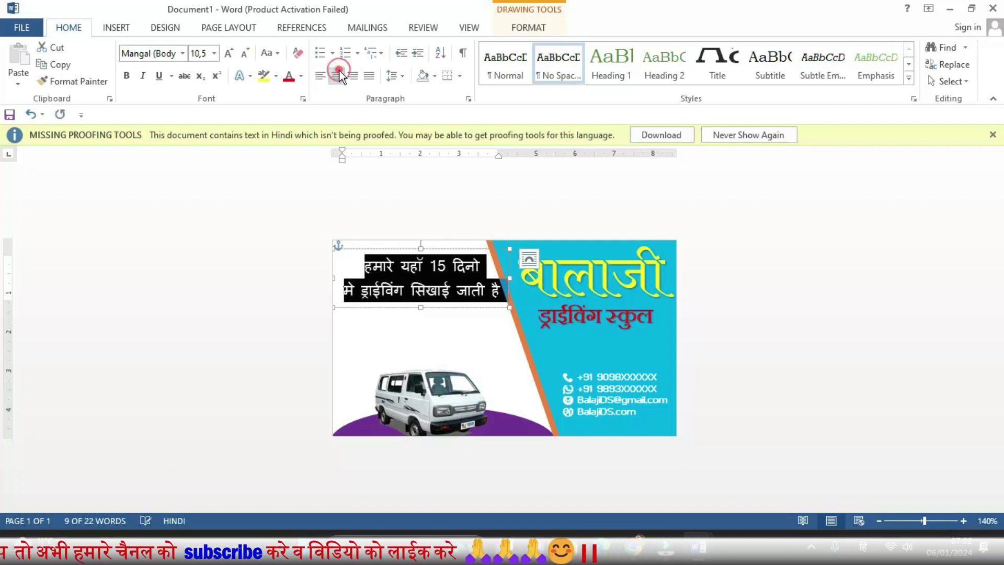
{"action": "left_click_drag", "start_coordinate": [466, 307], "coordinate": [460, 312]}
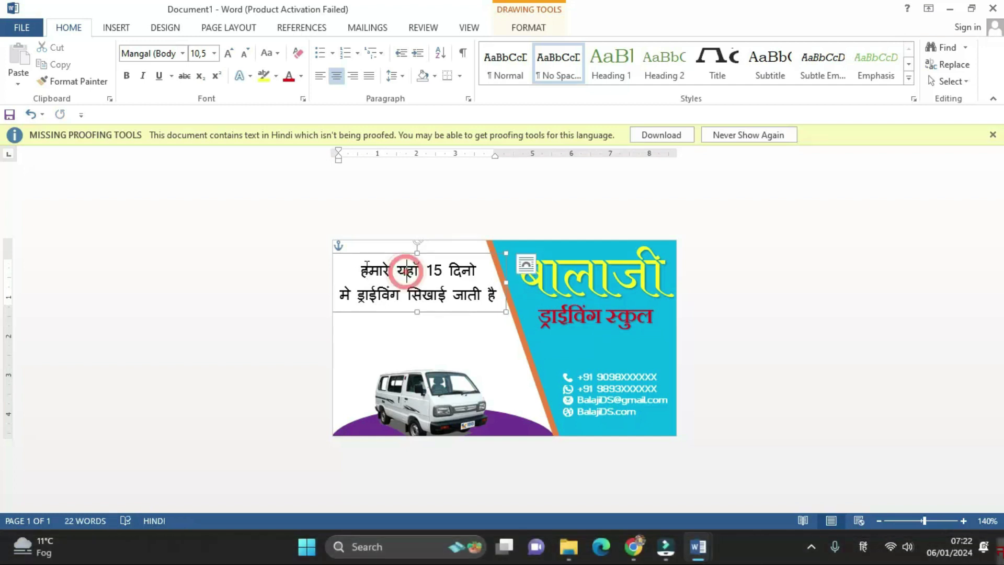
Set the tagline font to Aparajita at 14 pt
{"action": "left_click_drag", "start_coordinate": [361, 270], "coordinate": [491, 303]}
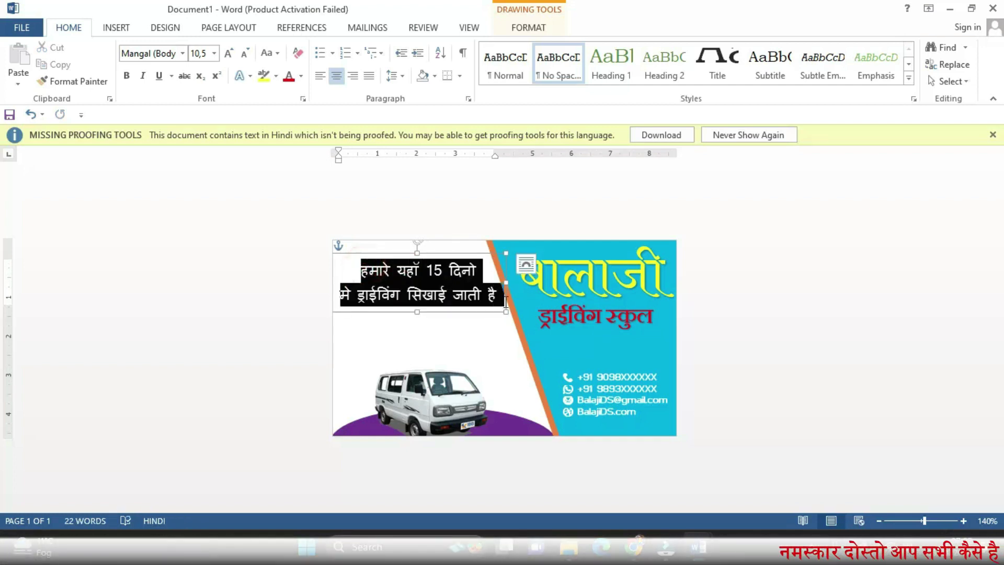
{"action": "left_click", "coordinate": [183, 54]}
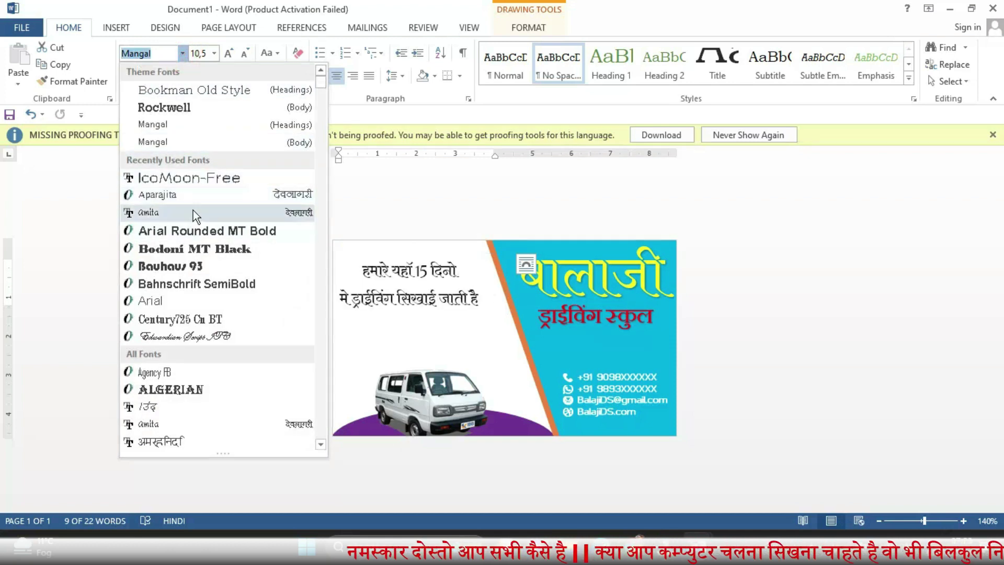
{"action": "left_click", "coordinate": [196, 197]}
{"action": "left_click", "coordinate": [229, 52]}
{"action": "left_click", "coordinate": [229, 52]}
{"action": "left_click", "coordinate": [229, 53]}
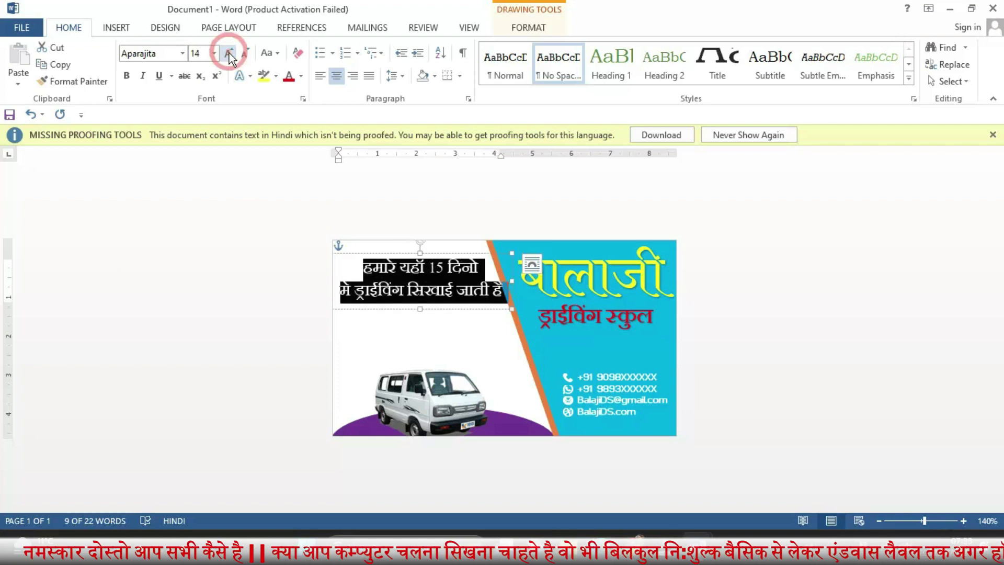
{"action": "left_click", "coordinate": [453, 310]}
Colour the tagline orange and move it lower above the van
{"action": "left_click_drag", "start_coordinate": [354, 267], "coordinate": [455, 299]}
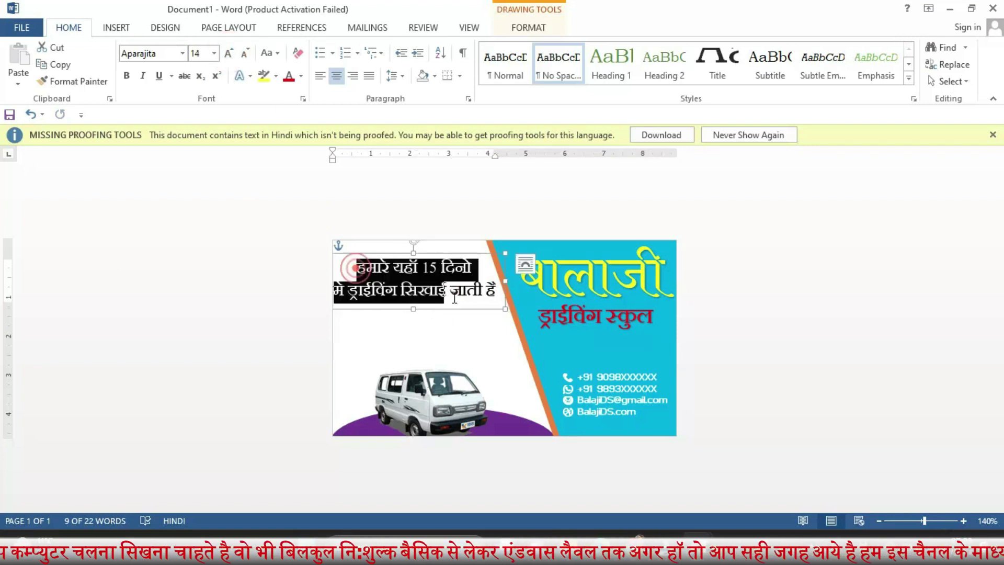
{"action": "left_click", "coordinate": [539, 27]}
{"action": "left_click", "coordinate": [573, 45]}
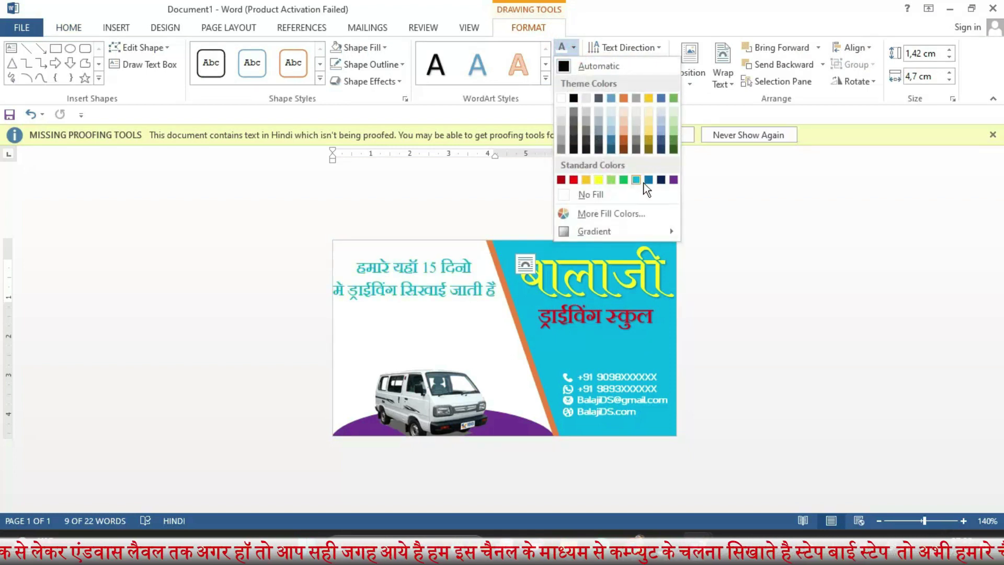
{"action": "left_click", "coordinate": [627, 97]}
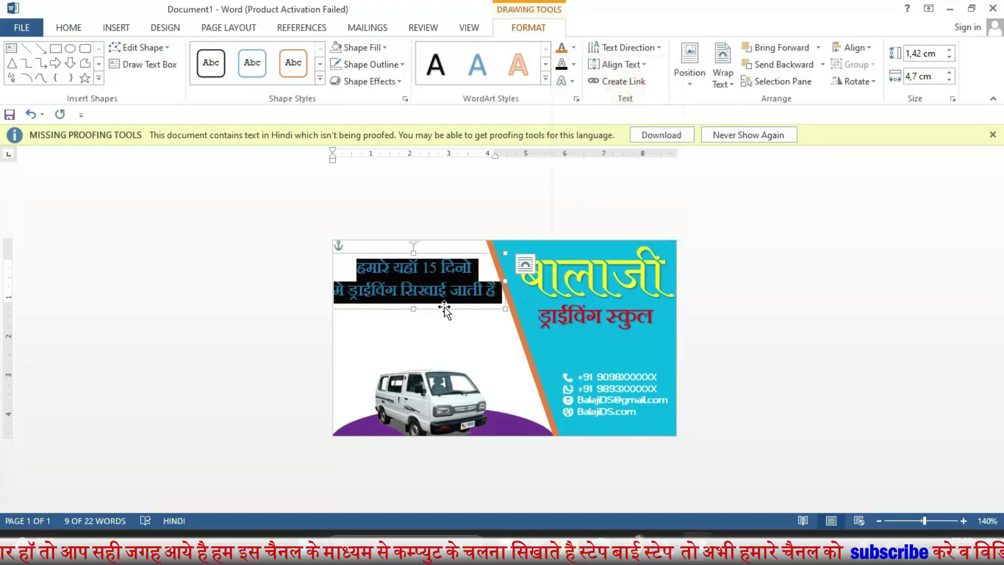
{"action": "left_click_drag", "start_coordinate": [444, 309], "coordinate": [449, 326]}
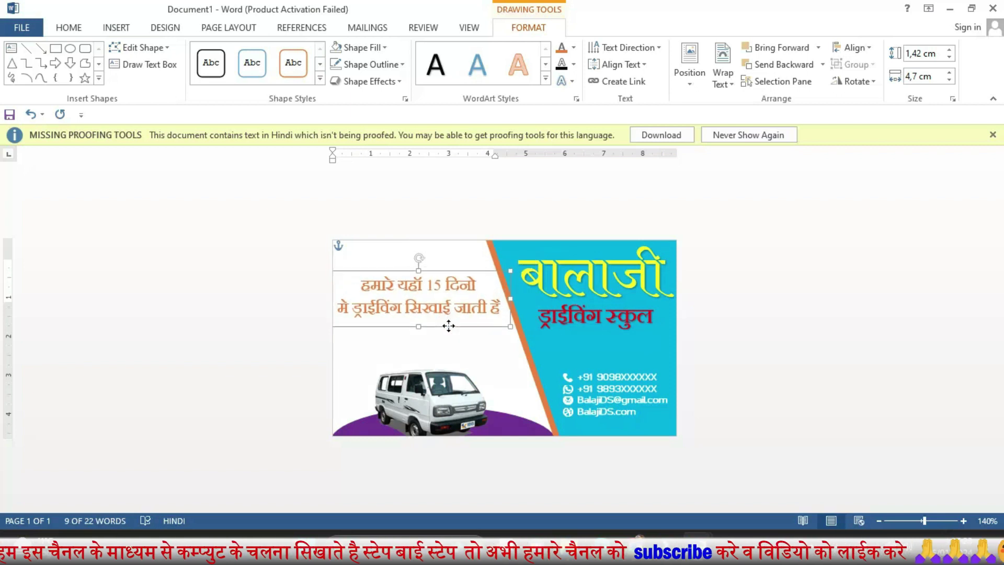
{"action": "left_click", "coordinate": [455, 204]}
Insert a plain black WordArt box containing the owner's name
{"action": "left_click", "coordinate": [111, 27]}
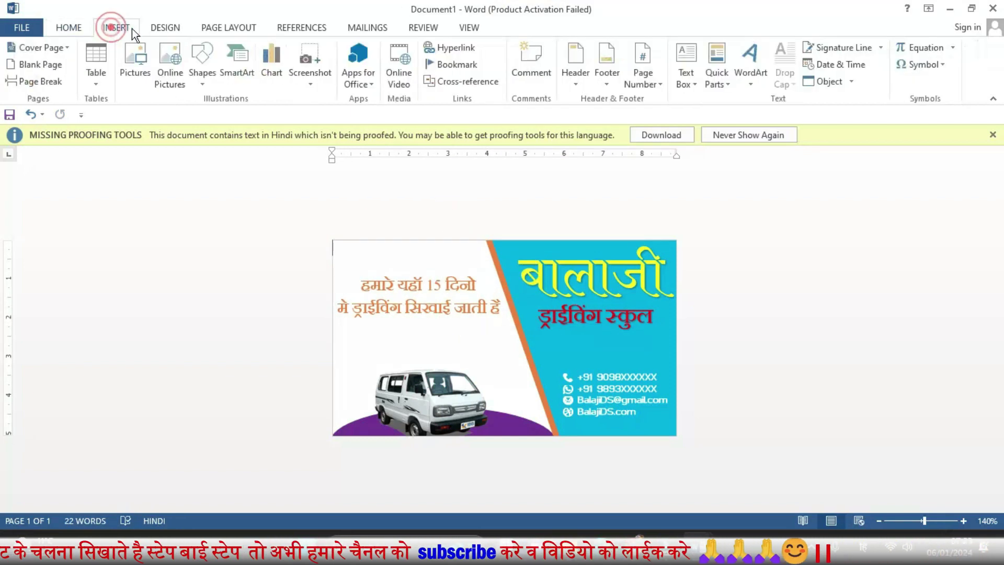
{"action": "left_click", "coordinate": [748, 84]}
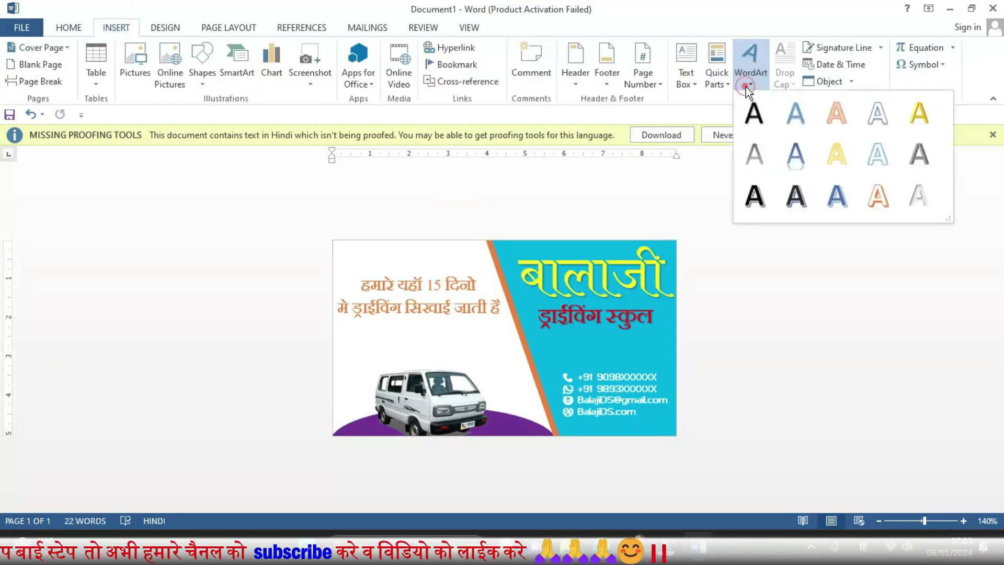
{"action": "left_click", "coordinate": [742, 121]}
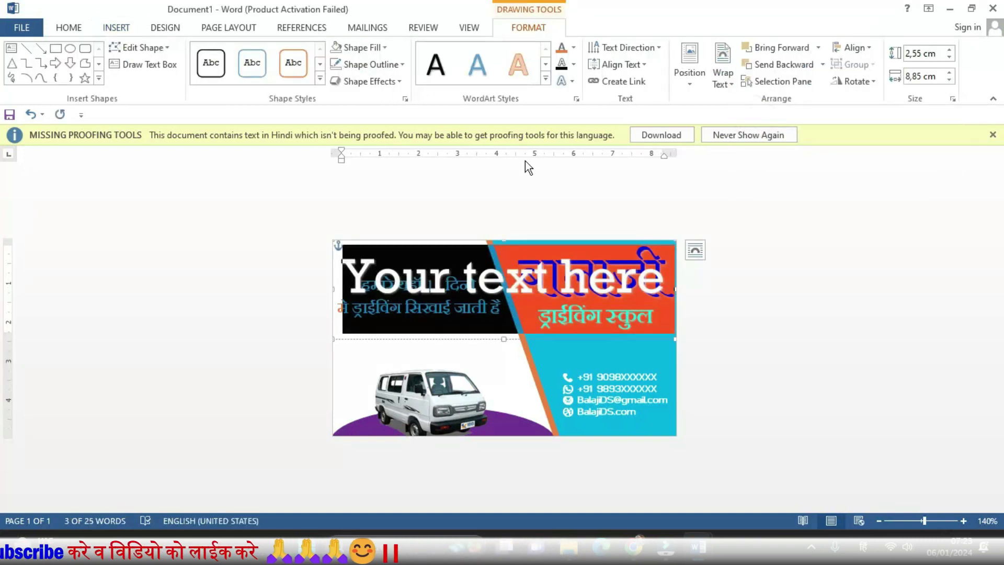
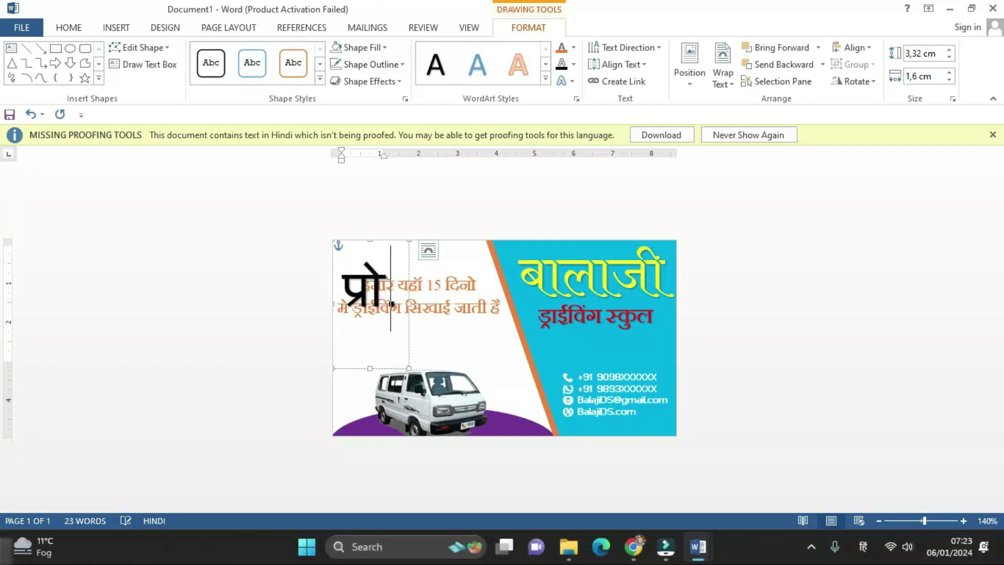
Shrink the owner's name six font-size steps so it sits small at the top-left
{"action": "key", "text": "ctrl+a"}
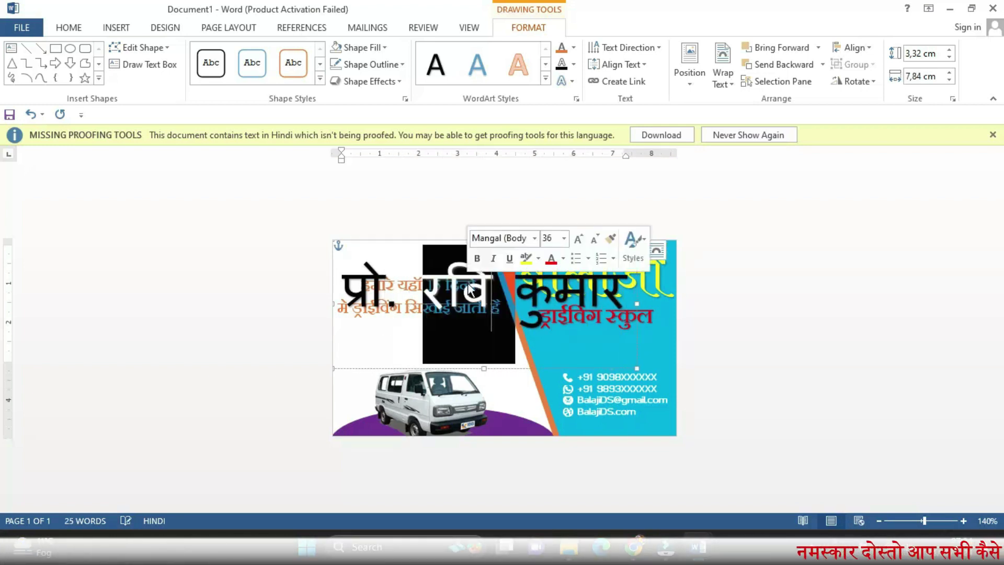
{"action": "left_click", "coordinate": [69, 27]}
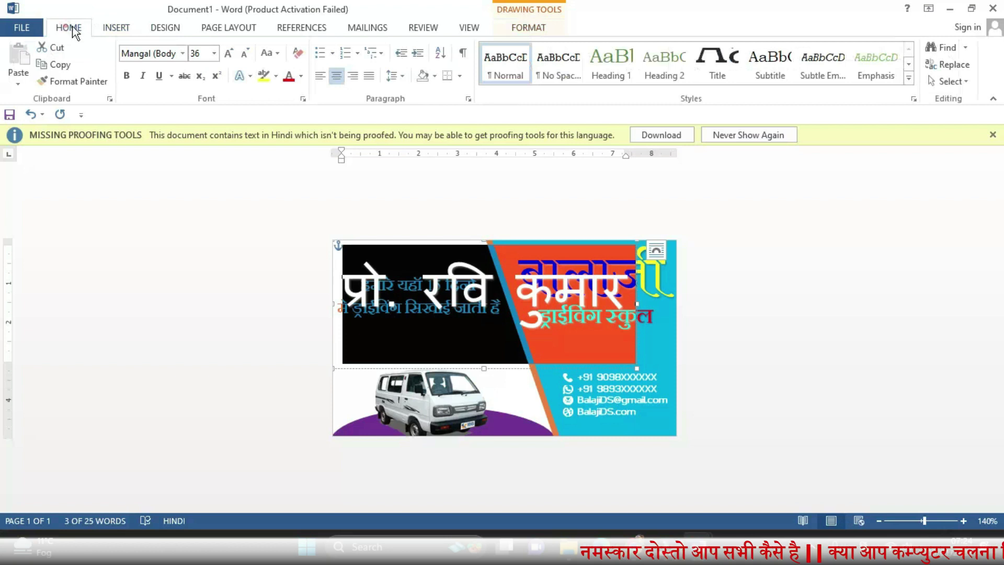
{"action": "left_click", "coordinate": [245, 55]}
{"action": "left_click", "coordinate": [246, 55]}
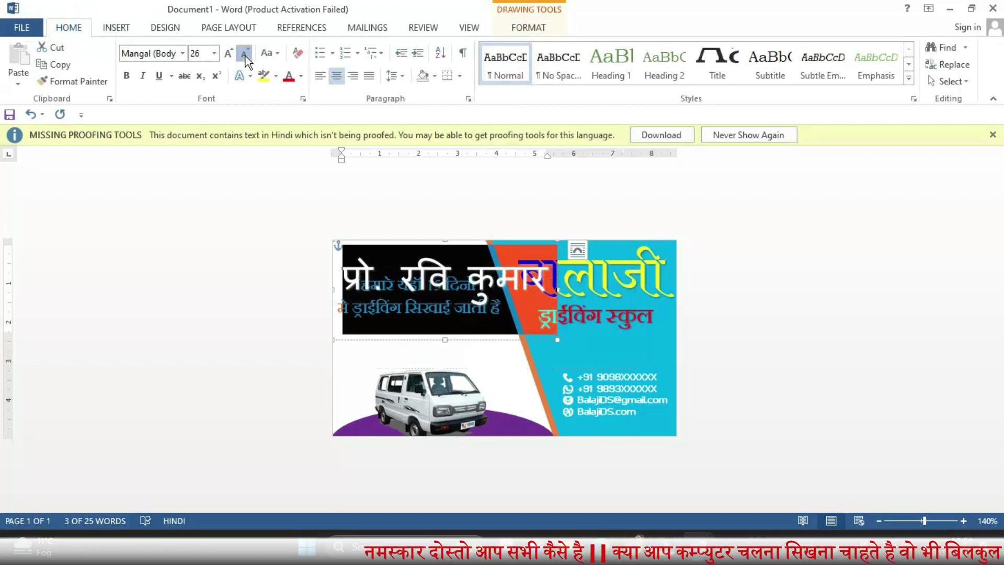
{"action": "left_click", "coordinate": [245, 55]}
{"action": "left_click", "coordinate": [246, 55]}
{"action": "left_click", "coordinate": [246, 55]}
{"action": "left_click", "coordinate": [245, 56]}
{"action": "left_click", "coordinate": [246, 56]}
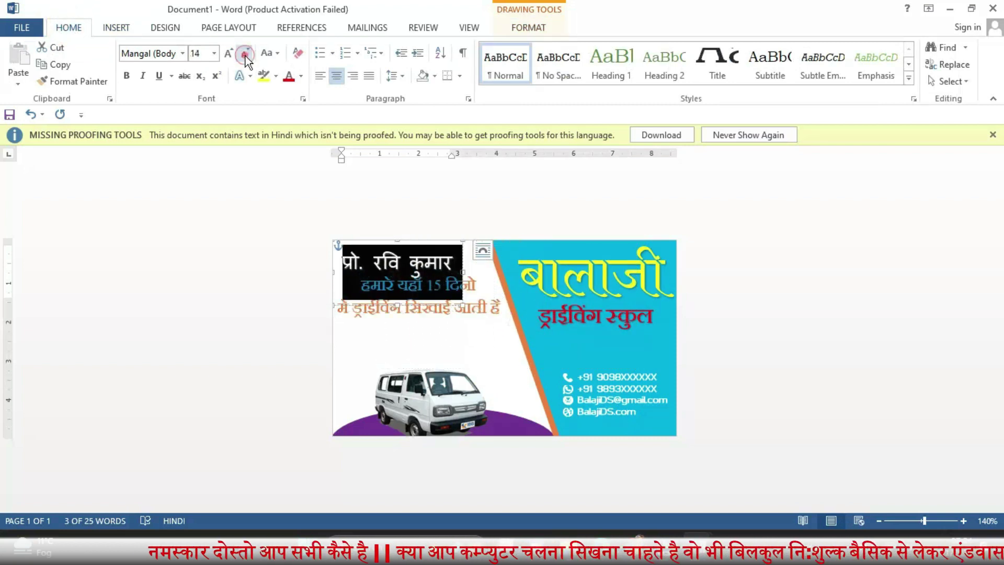
{"action": "left_click", "coordinate": [245, 55]}
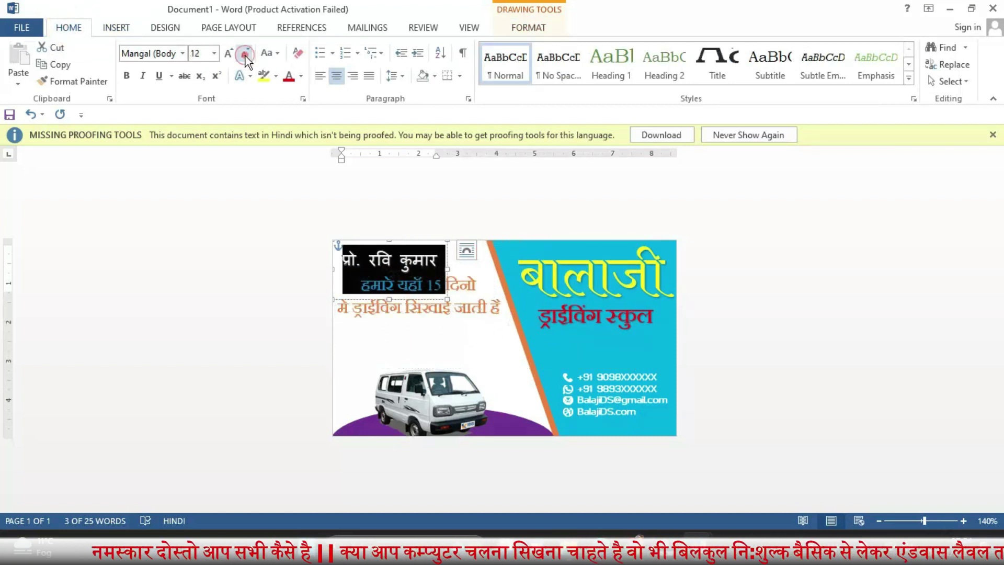
{"action": "left_click", "coordinate": [406, 293]}
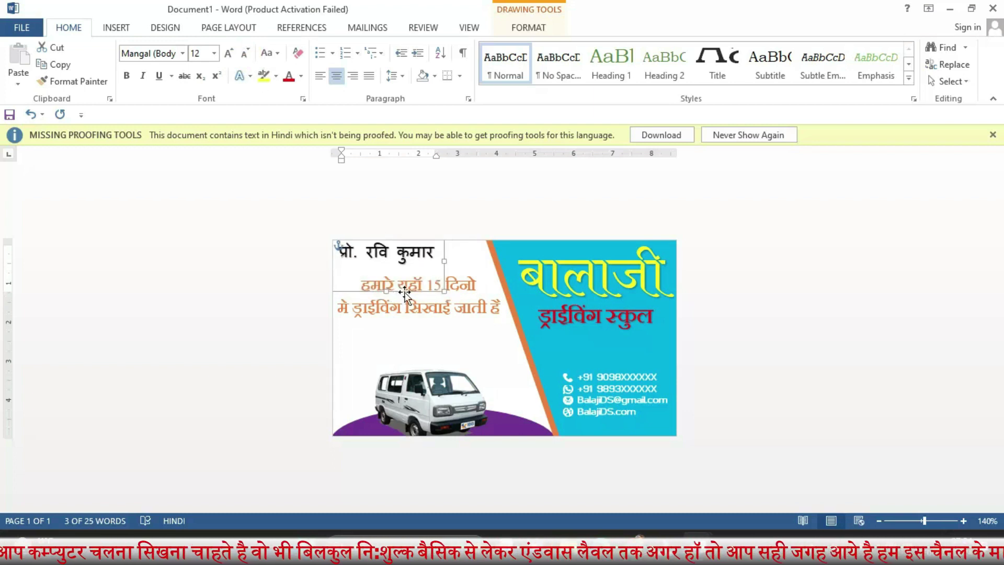
{"action": "left_click", "coordinate": [384, 359]}
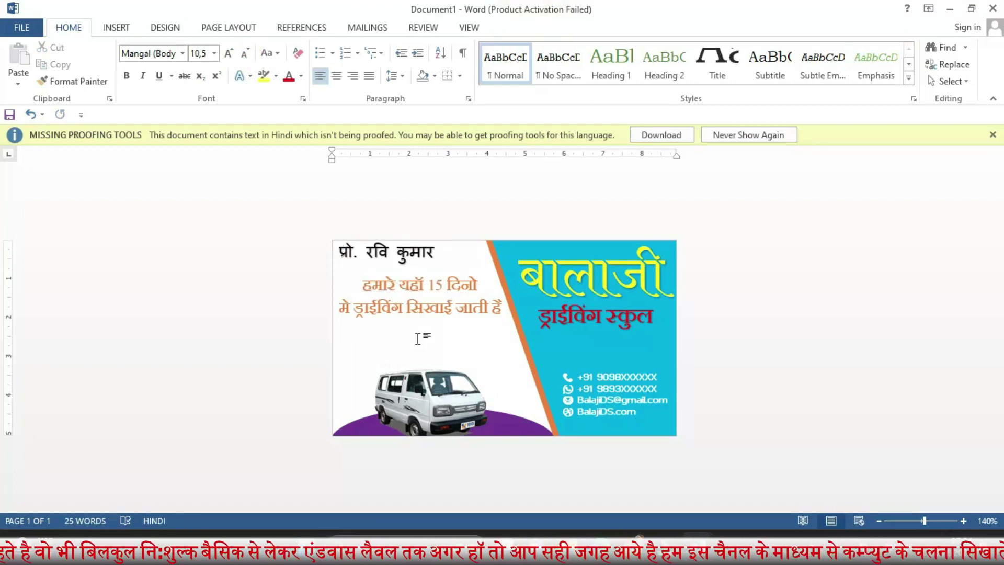
Insert the picture button-style-9 from the blank buttons folder
{"action": "left_click", "coordinate": [118, 29]}
{"action": "left_click", "coordinate": [133, 65]}
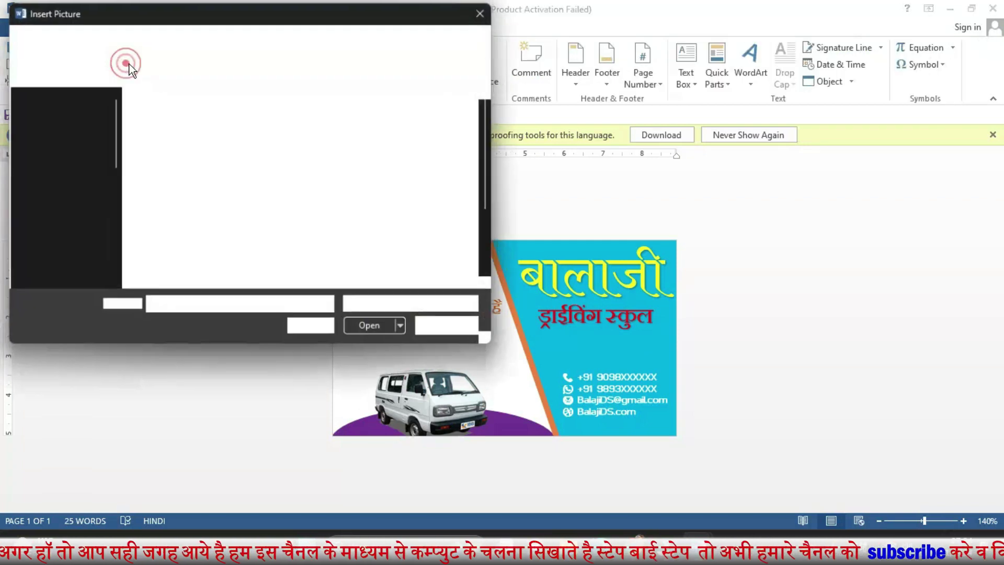
{"action": "left_click", "coordinate": [178, 184]}
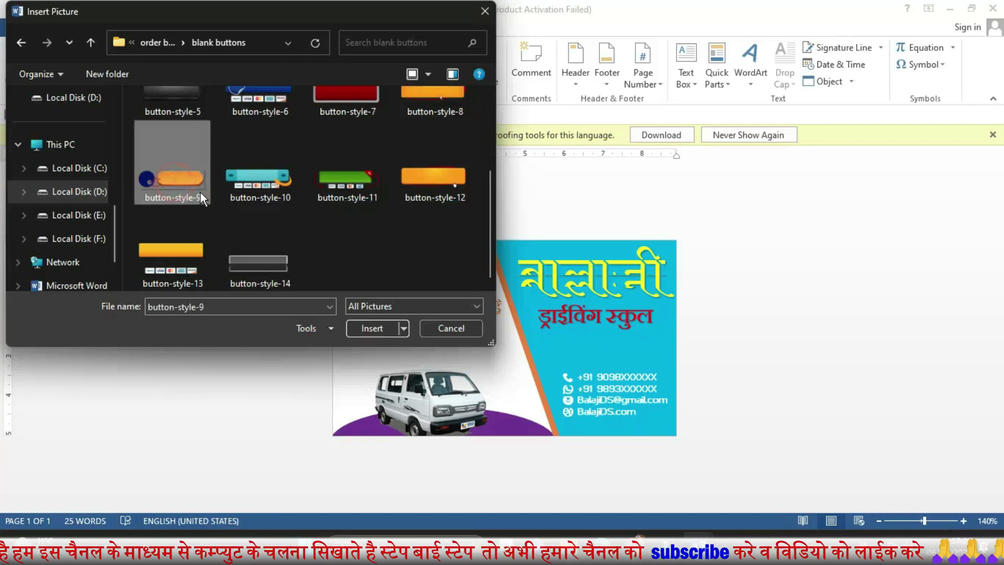
{"action": "left_click", "coordinate": [374, 329]}
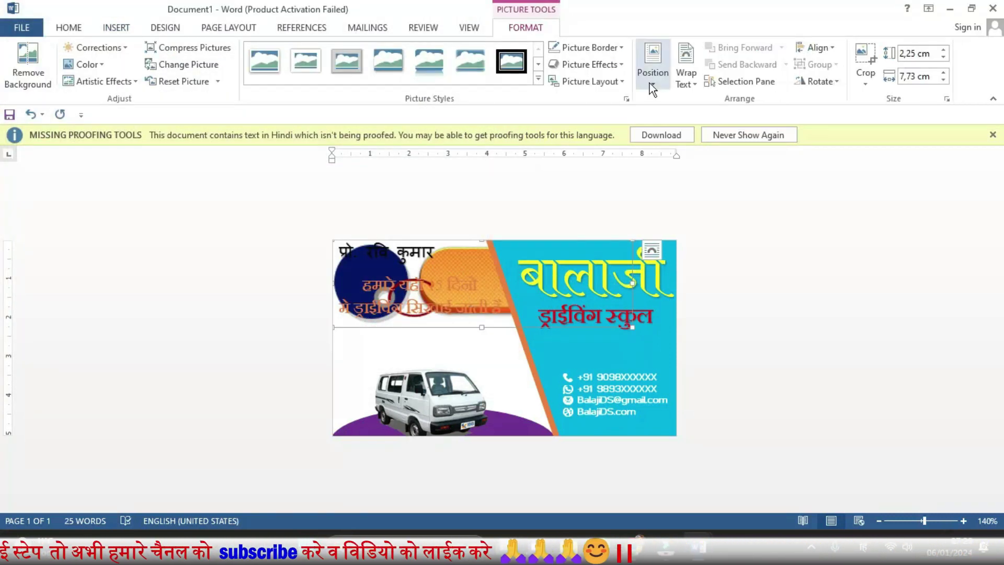
Set the button to In Front of Text, shrink it and place it above the van
{"action": "left_click", "coordinate": [680, 85]}
{"action": "left_click", "coordinate": [714, 207]}
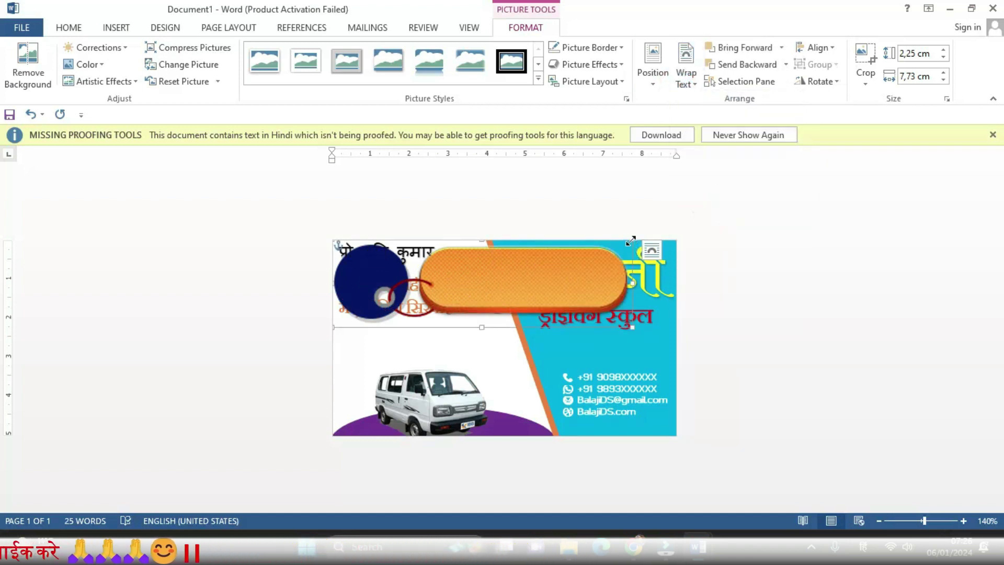
{"action": "mouse_move", "coordinate": [629, 239]}
{"action": "left_mouse_down"}
{"action": "mouse_move", "coordinate": [459, 273]}
{"action": "mouse_move", "coordinate": [441, 329]}
{"action": "mouse_move", "coordinate": [452, 356]}
{"action": "left_mouse_up"}
{"action": "left_click", "coordinate": [498, 367]}
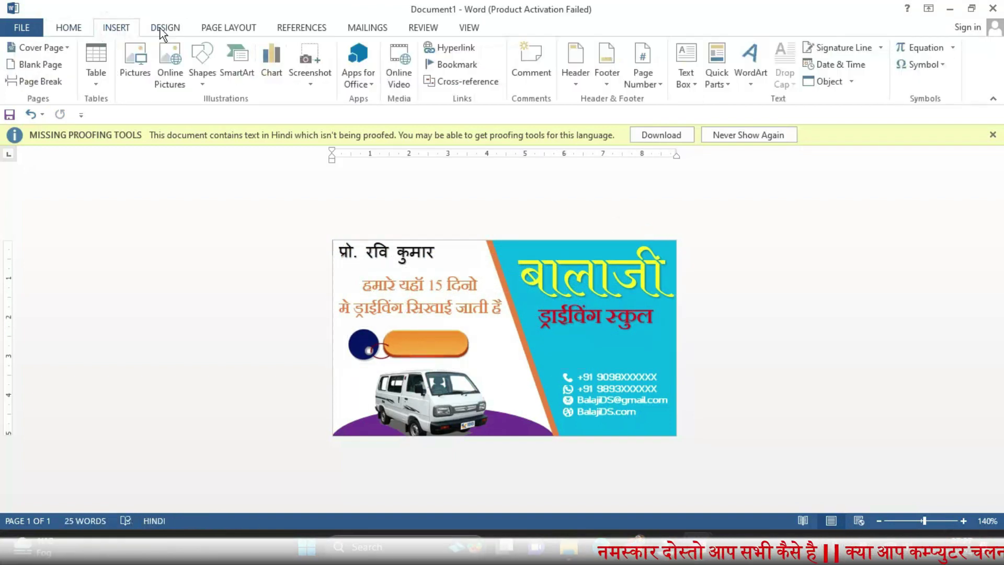
Insert a WordArt box with the price text '3000 रु मात्र'
{"action": "left_click", "coordinate": [747, 86]}
{"action": "left_click", "coordinate": [752, 114]}
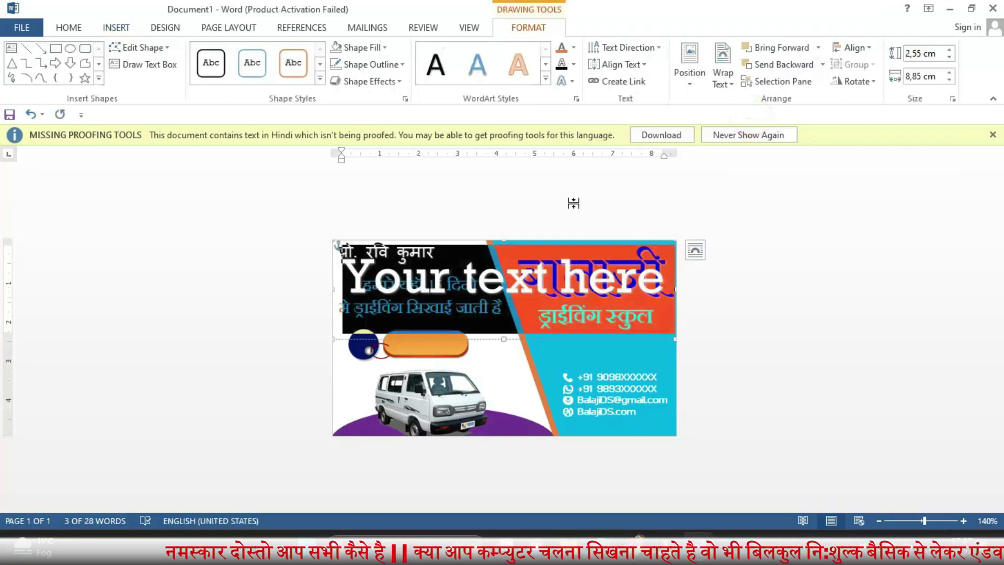
{"action": "type", "text": "3000 रु मात्र"}
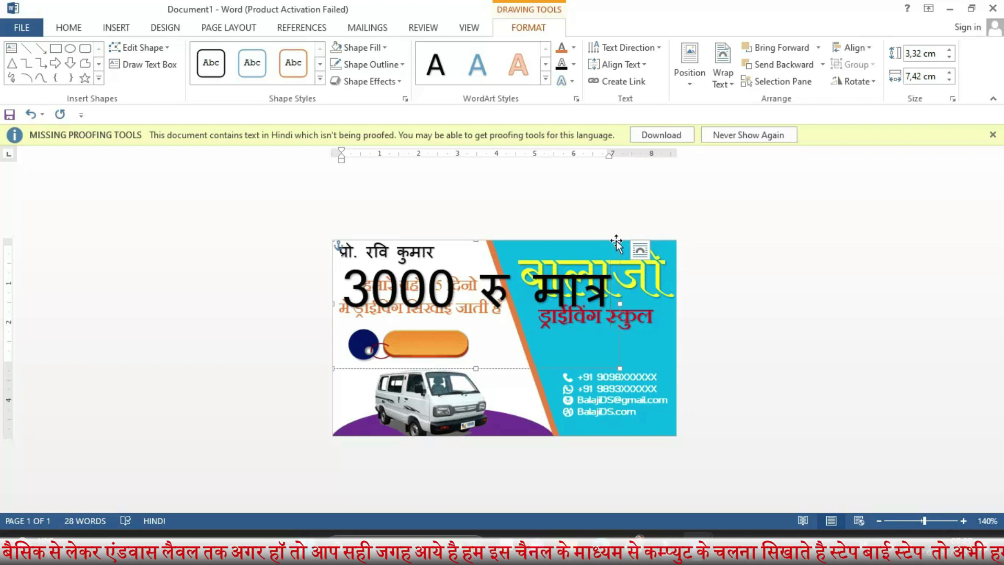
Shrink the price text seven font-size steps and move it onto the orange button
{"action": "triple_click", "coordinate": [521, 273]}
{"action": "left_click", "coordinate": [69, 27]}
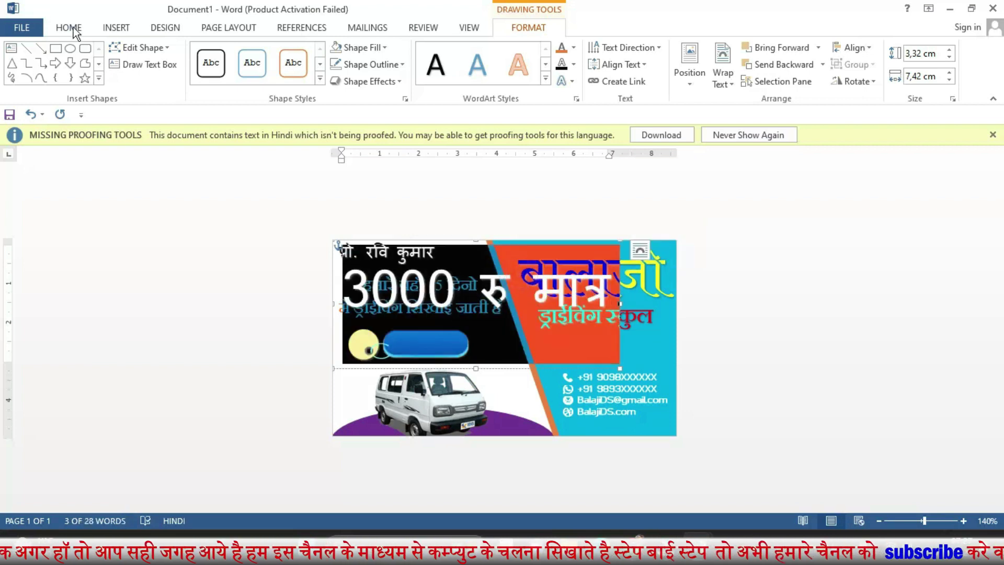
{"action": "left_click", "coordinate": [247, 55]}
{"action": "left_click", "coordinate": [247, 55]}
{"action": "left_click", "coordinate": [247, 55]}
{"action": "left_click", "coordinate": [246, 55]}
{"action": "left_click", "coordinate": [247, 55]}
{"action": "left_click", "coordinate": [247, 55]}
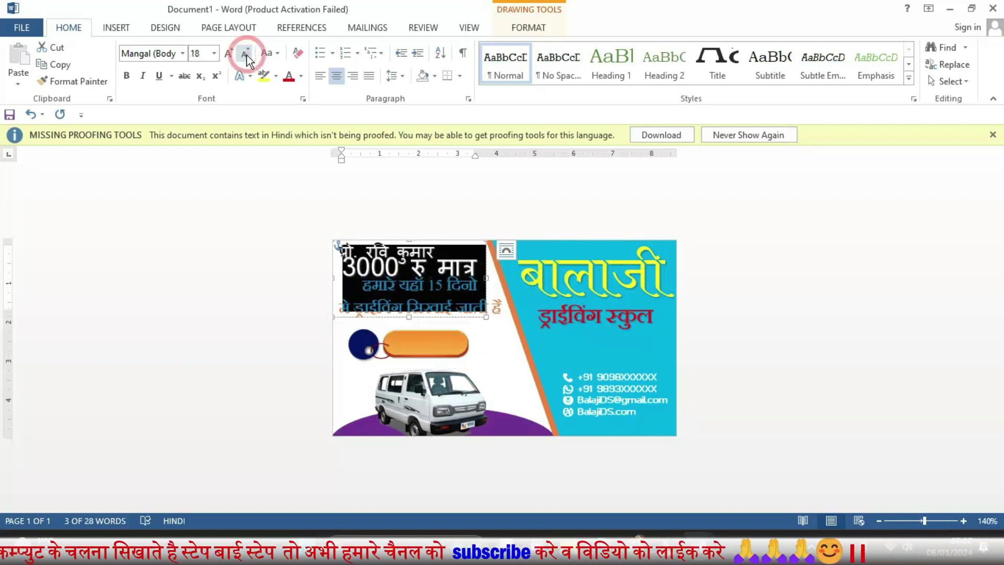
{"action": "left_click", "coordinate": [246, 54]}
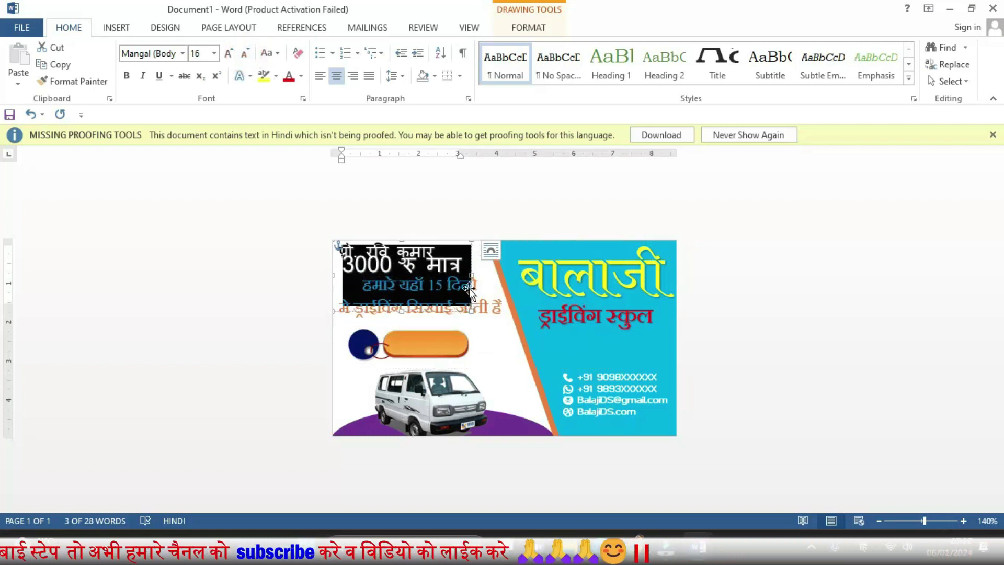
{"action": "left_click_drag", "start_coordinate": [469, 288], "coordinate": [486, 361]}
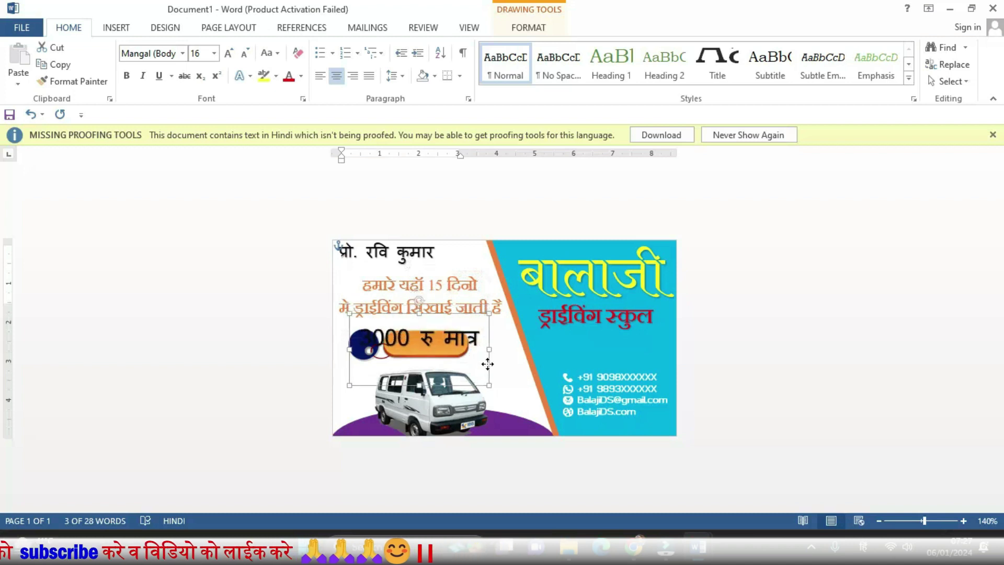
Shrink the price four more steps and centre it on the orange pill
{"action": "triple_click", "coordinate": [418, 339]}
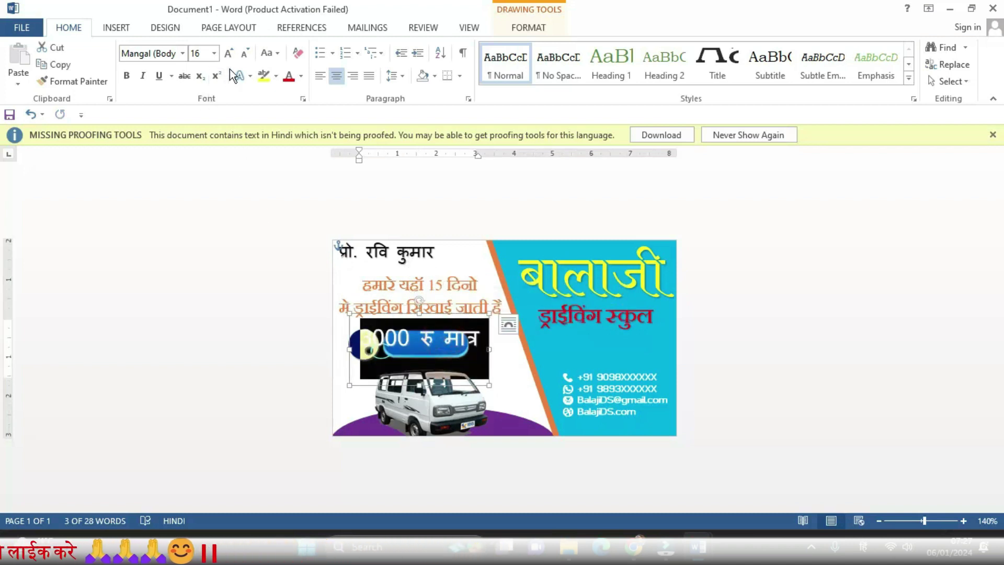
{"action": "left_click", "coordinate": [242, 54]}
{"action": "left_click", "coordinate": [243, 54]}
{"action": "left_click", "coordinate": [243, 54]}
{"action": "left_click", "coordinate": [242, 54]}
{"action": "left_click", "coordinate": [243, 55]}
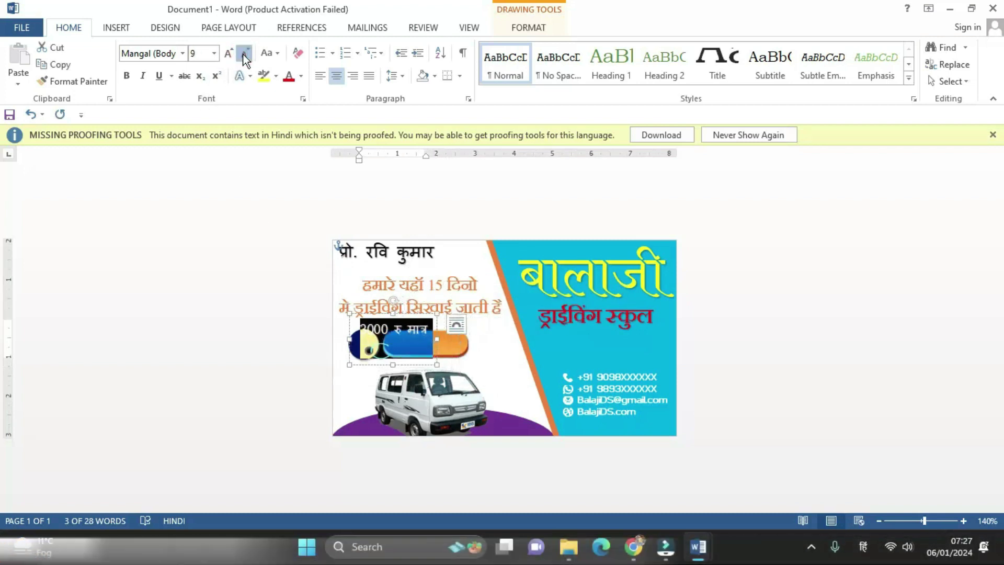
{"action": "left_click", "coordinate": [242, 54]}
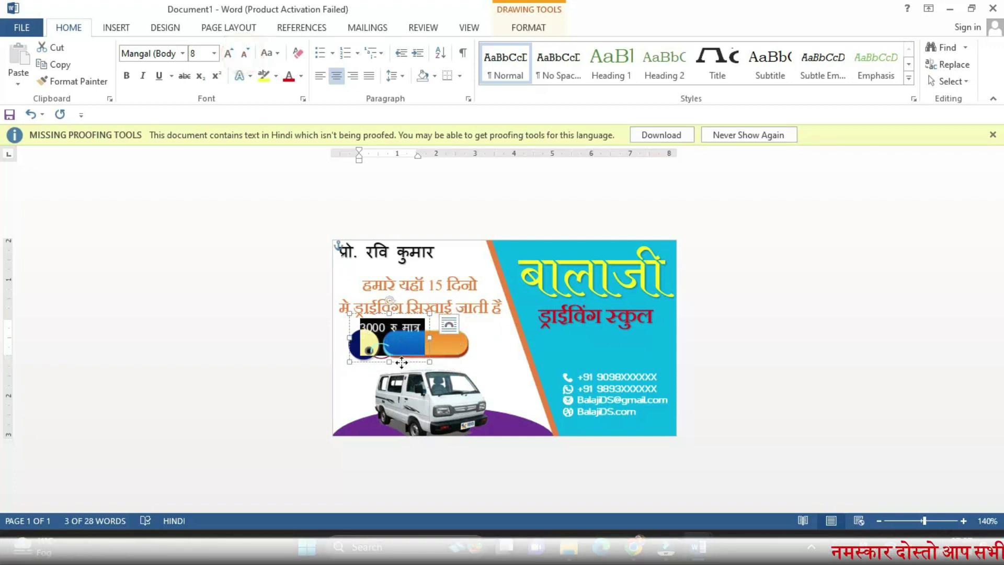
{"action": "left_click_drag", "start_coordinate": [401, 362], "coordinate": [436, 376]}
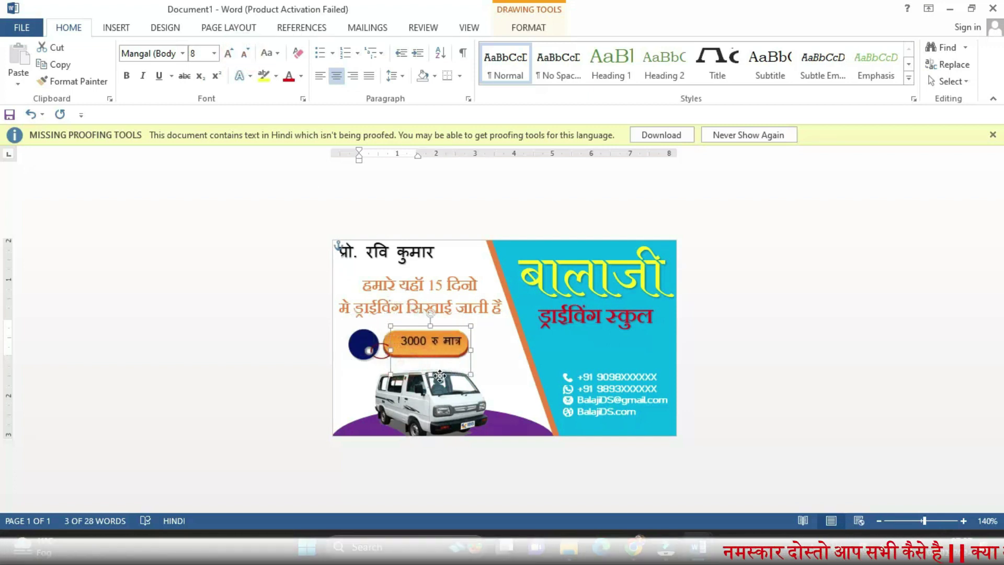
Make the price text bold and white
{"action": "triple_click", "coordinate": [427, 346]}
{"action": "left_click", "coordinate": [126, 77]}
{"action": "left_click", "coordinate": [526, 28]}
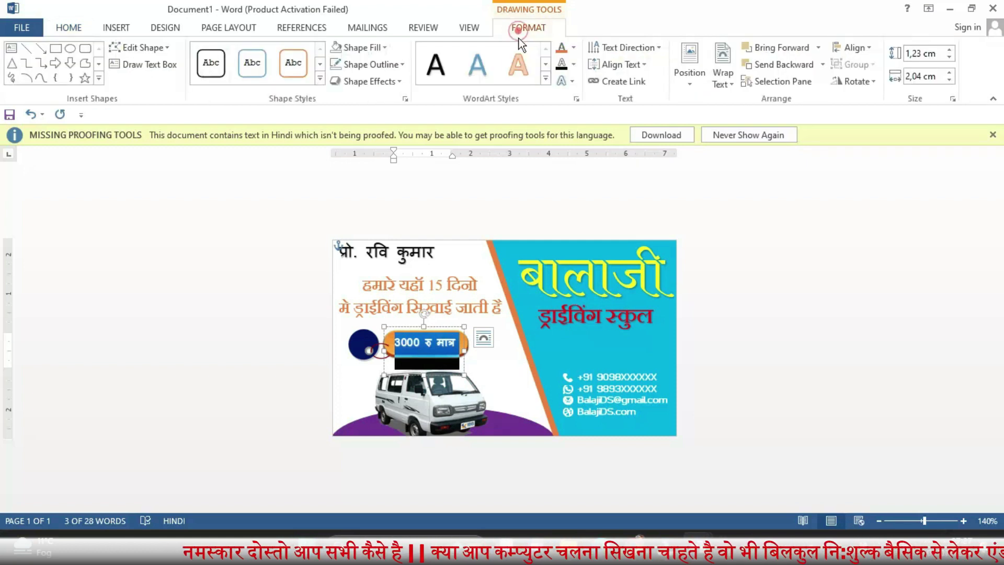
{"action": "left_click", "coordinate": [574, 48]}
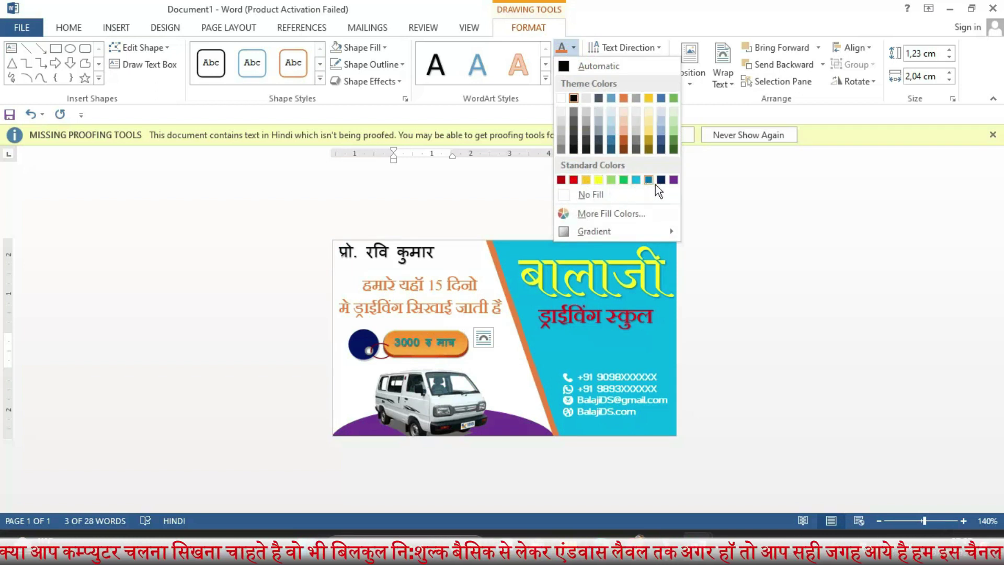
{"action": "left_click", "coordinate": [561, 98]}
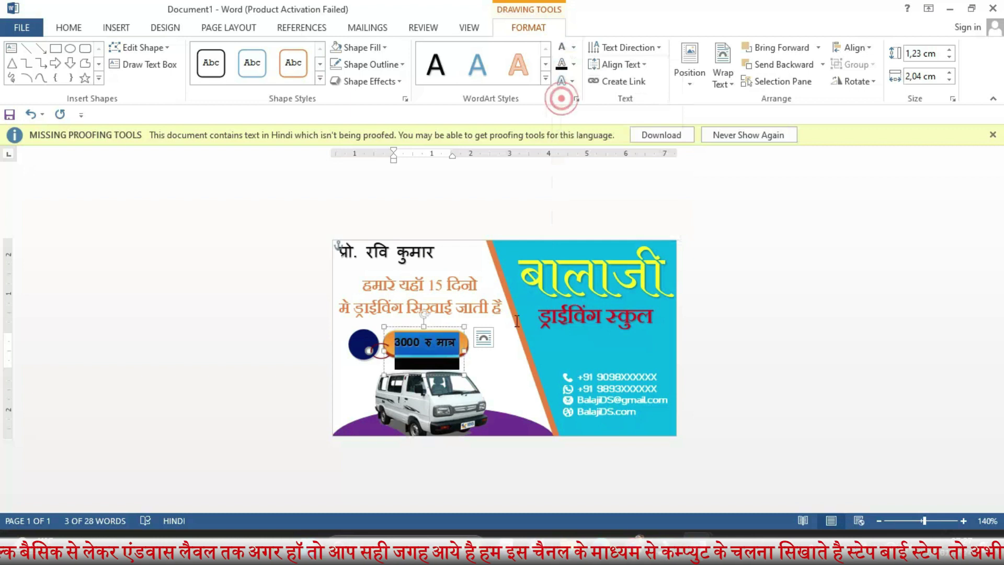
{"action": "left_click", "coordinate": [825, 282]}
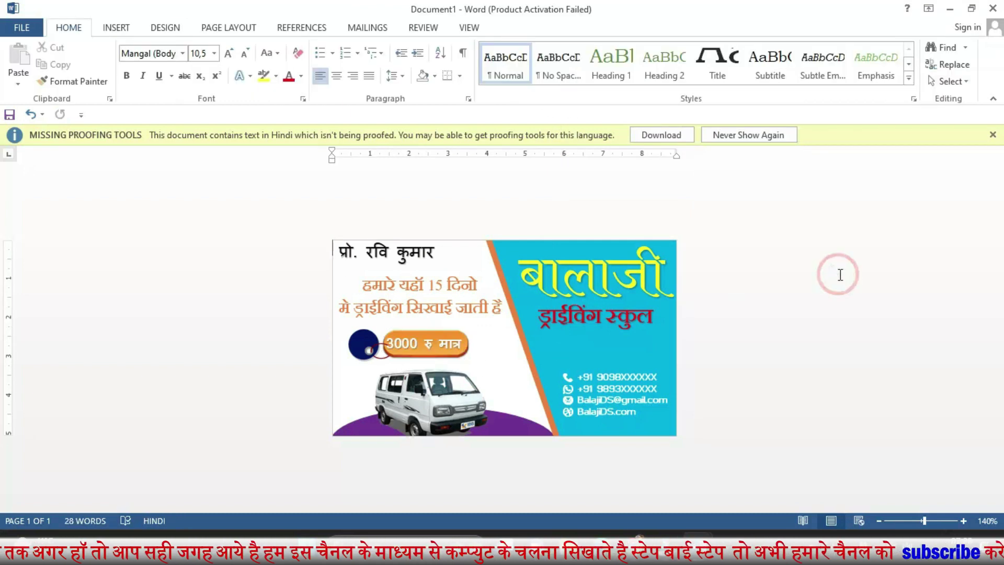